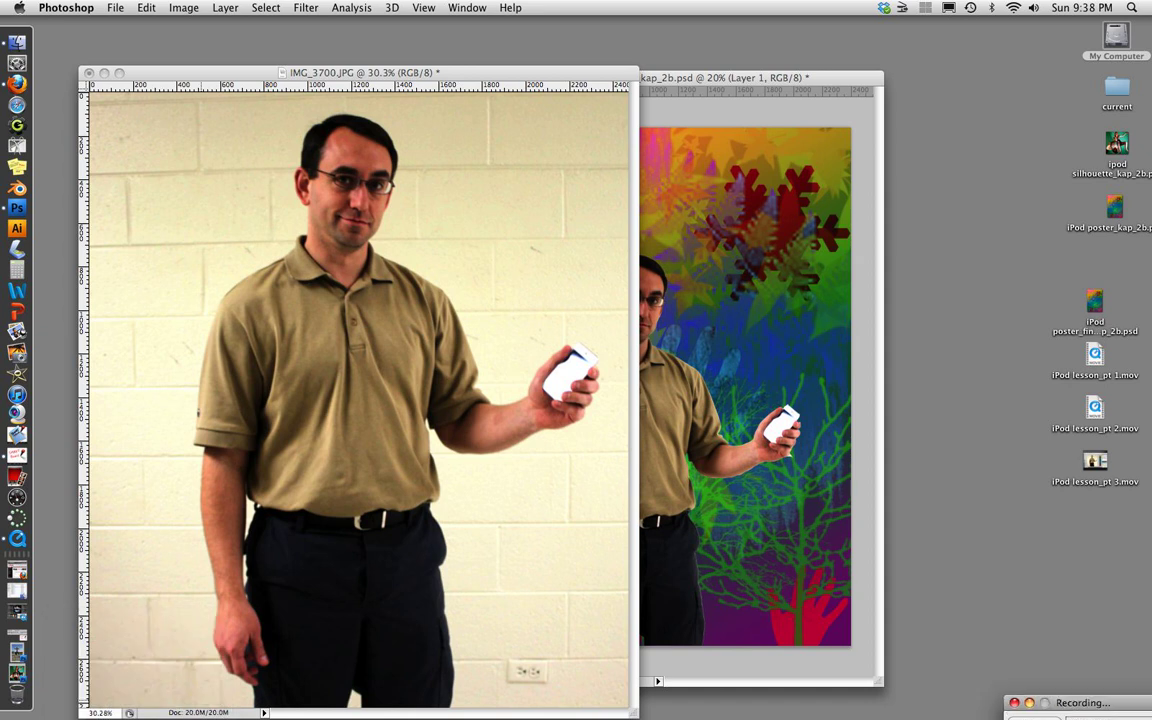
Reselect the man's outline in the photo and switch to the Lasso tool.
key(super+shift+d)
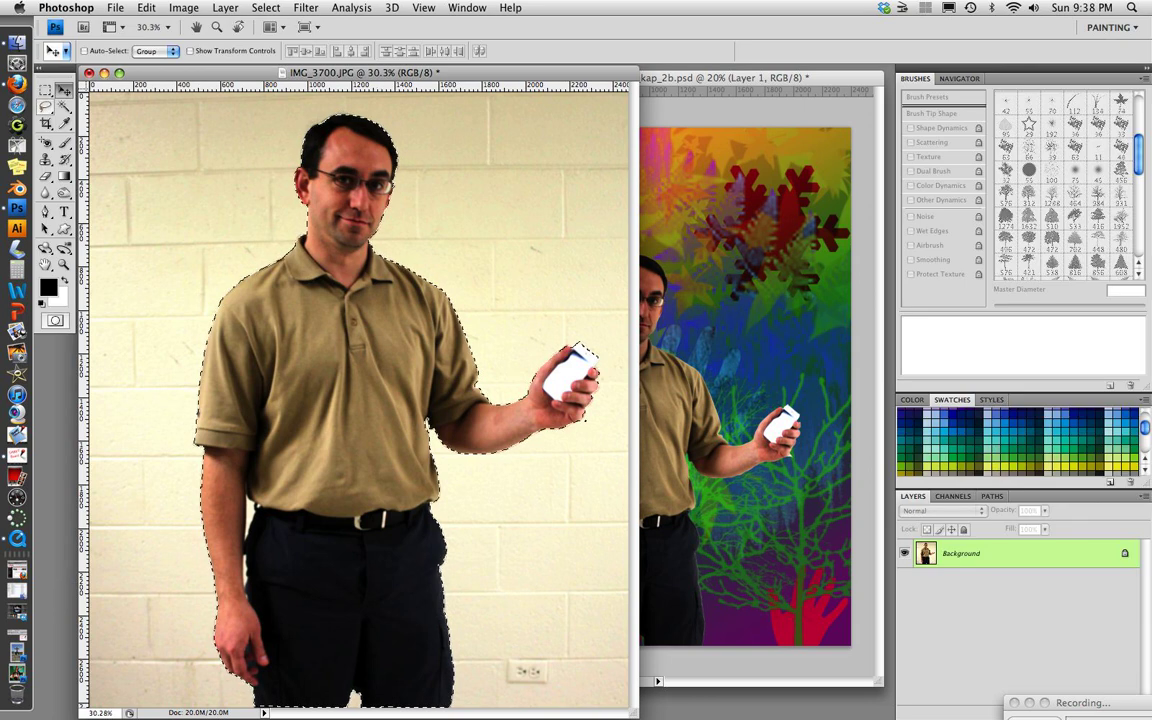
drag(45, 105, 100, 131)
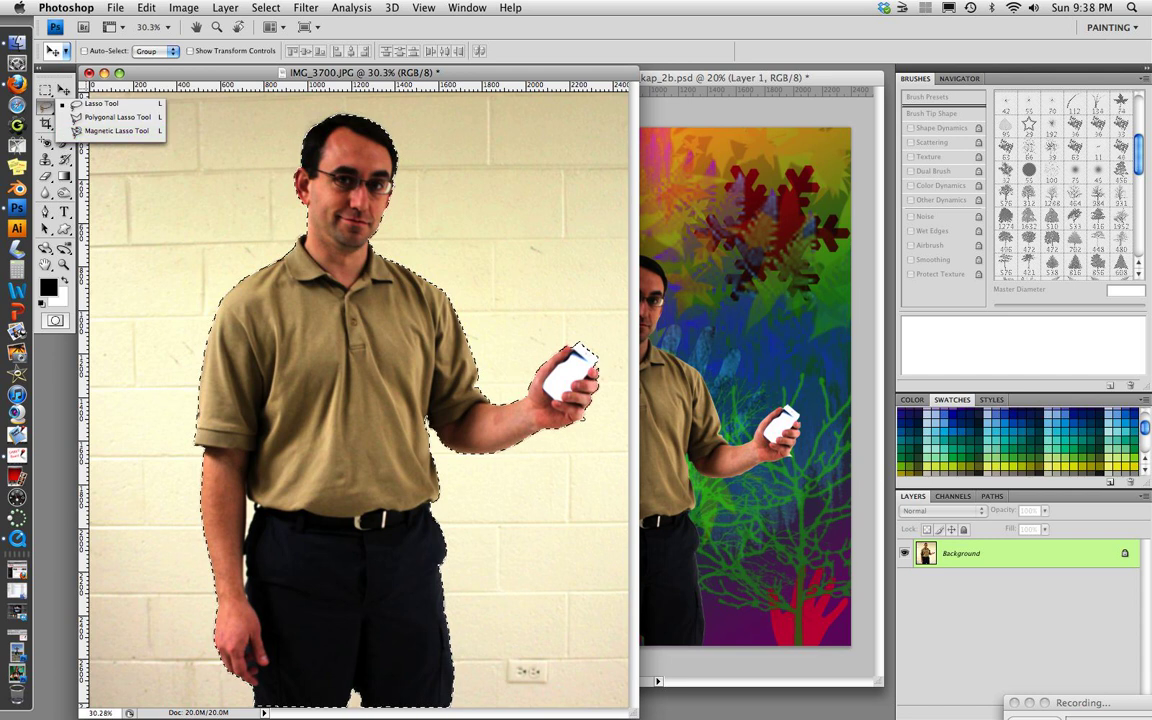
click(46, 106)
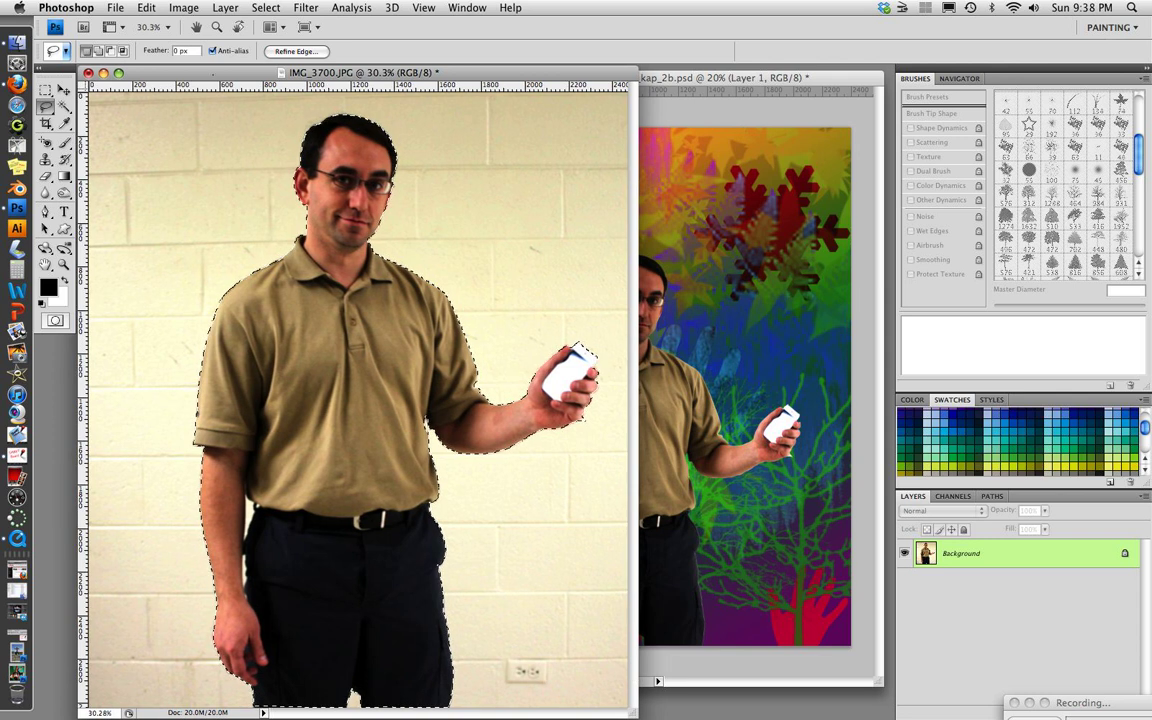
Save the selection as a new channel in IMG_3700.JPG, named with the subject's surname followed by "outline".
click(266, 8)
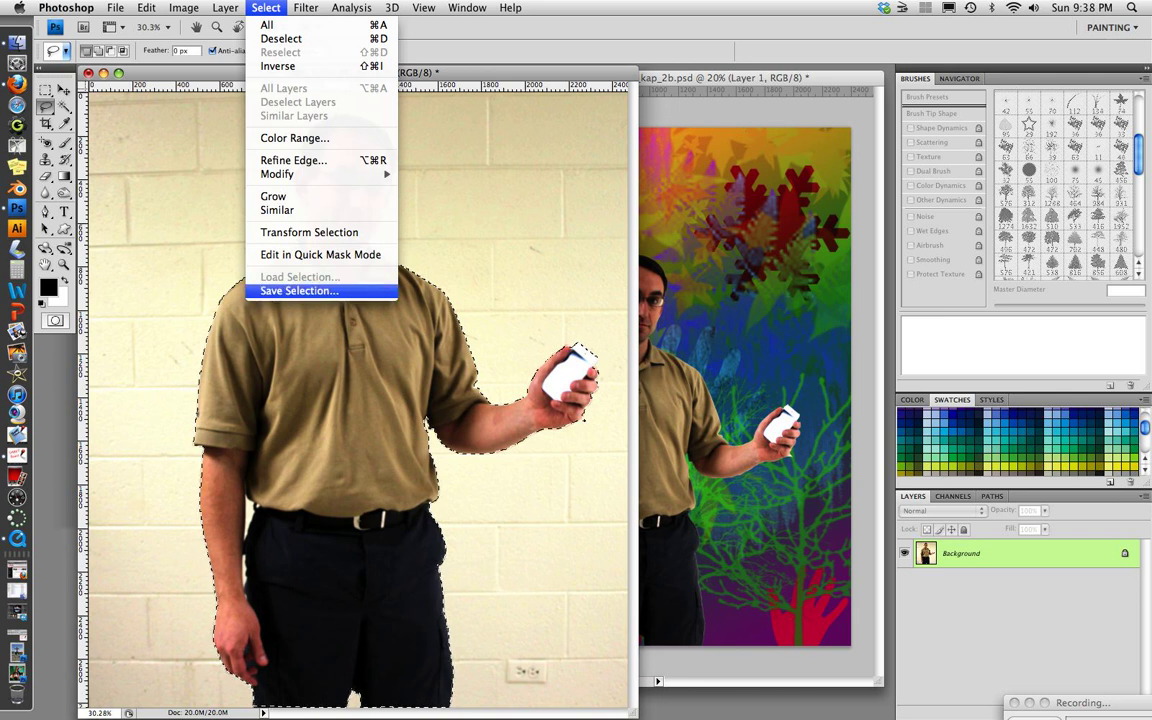
click(300, 291)
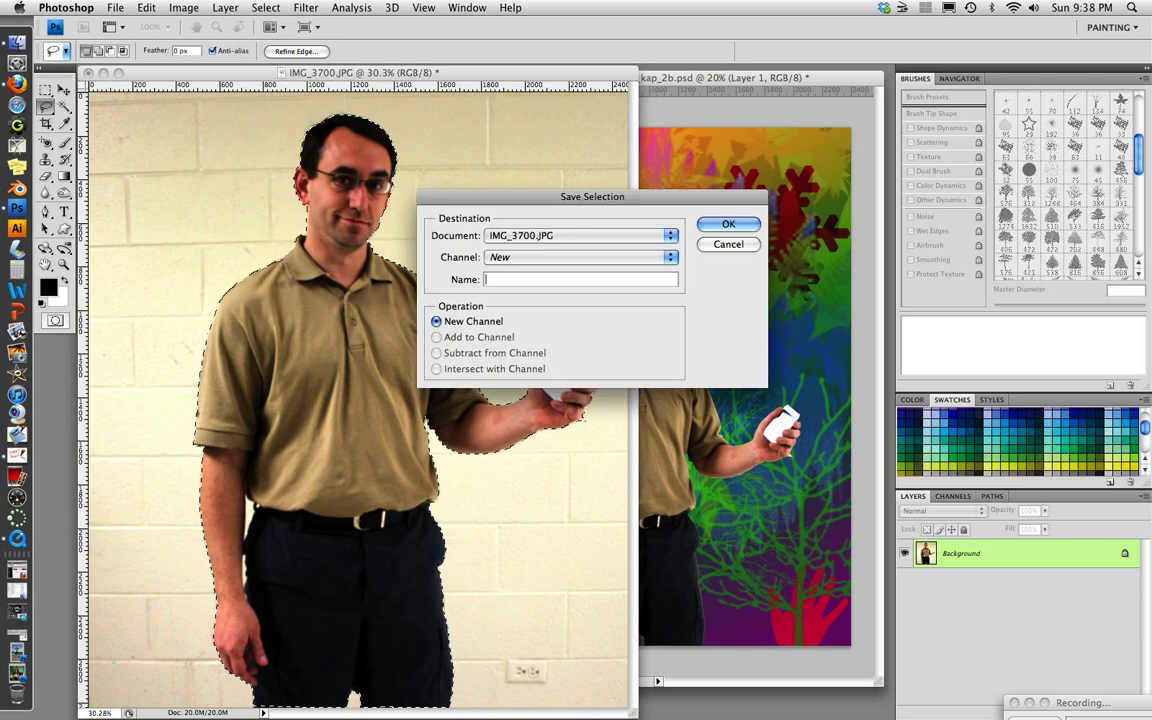
text(fee)
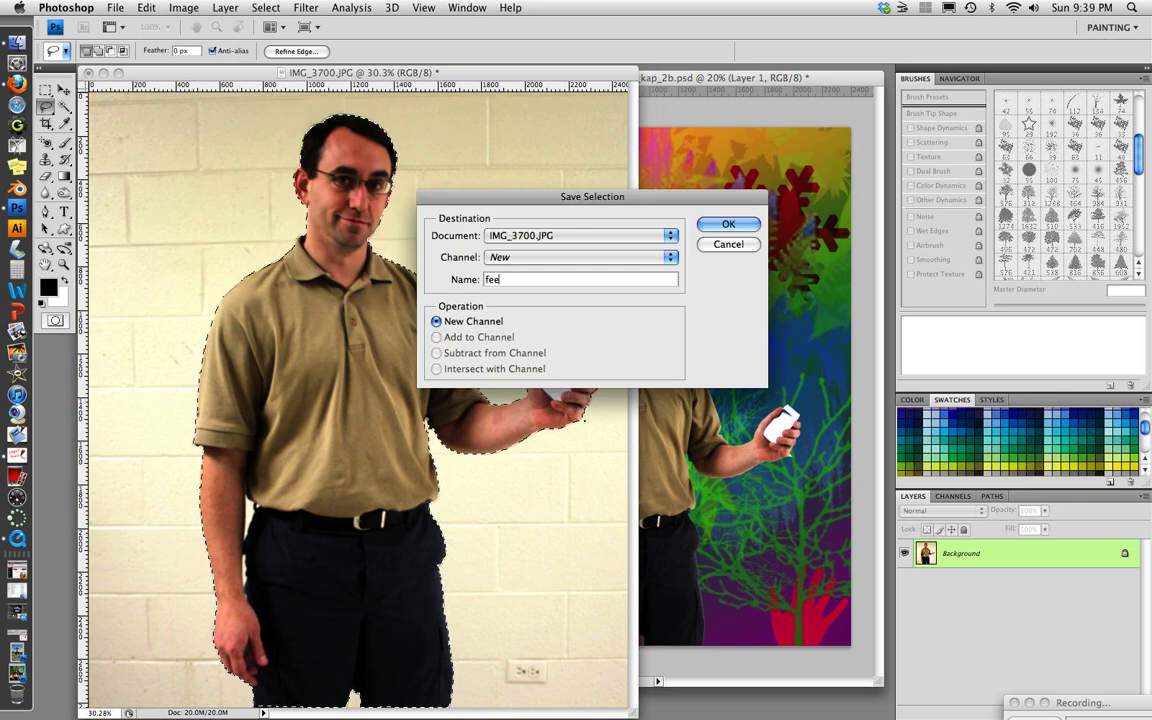
text(zell ou)
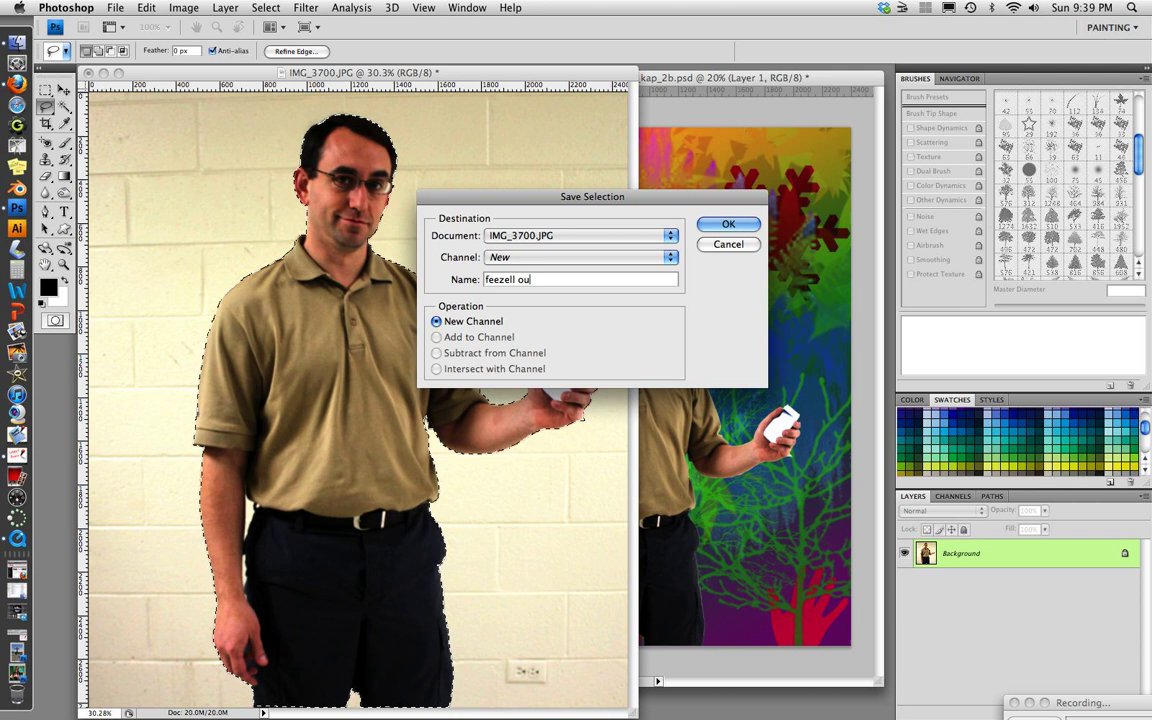
text(tline)
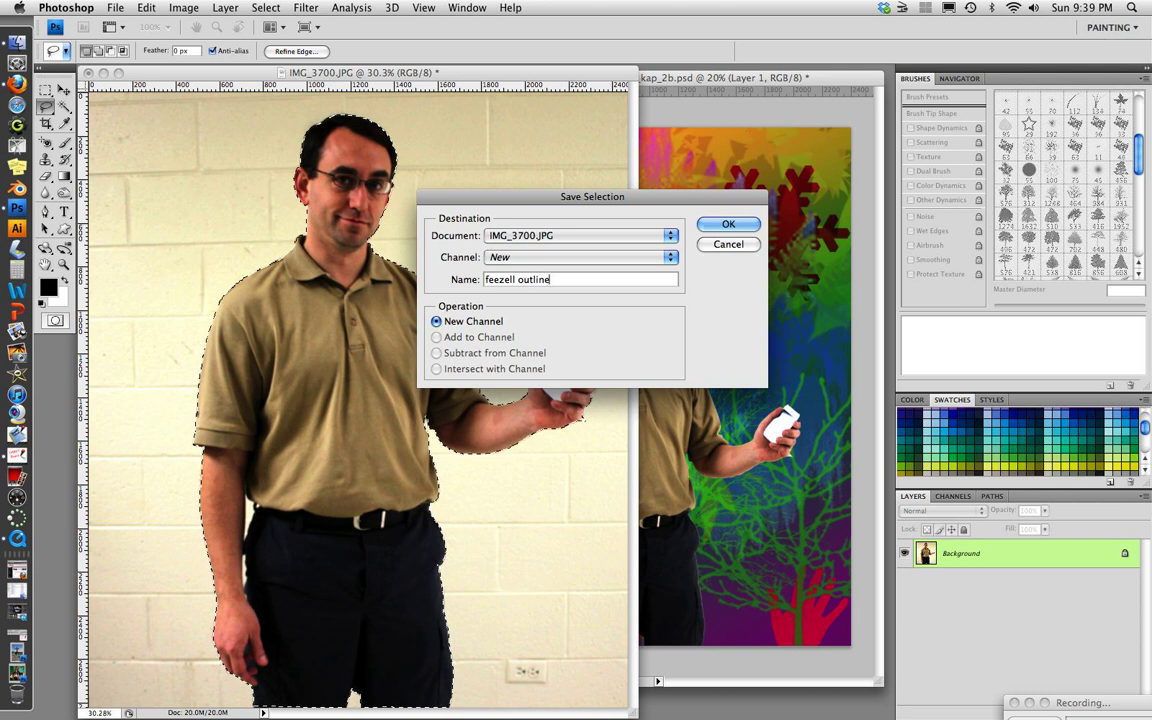
key(Return)
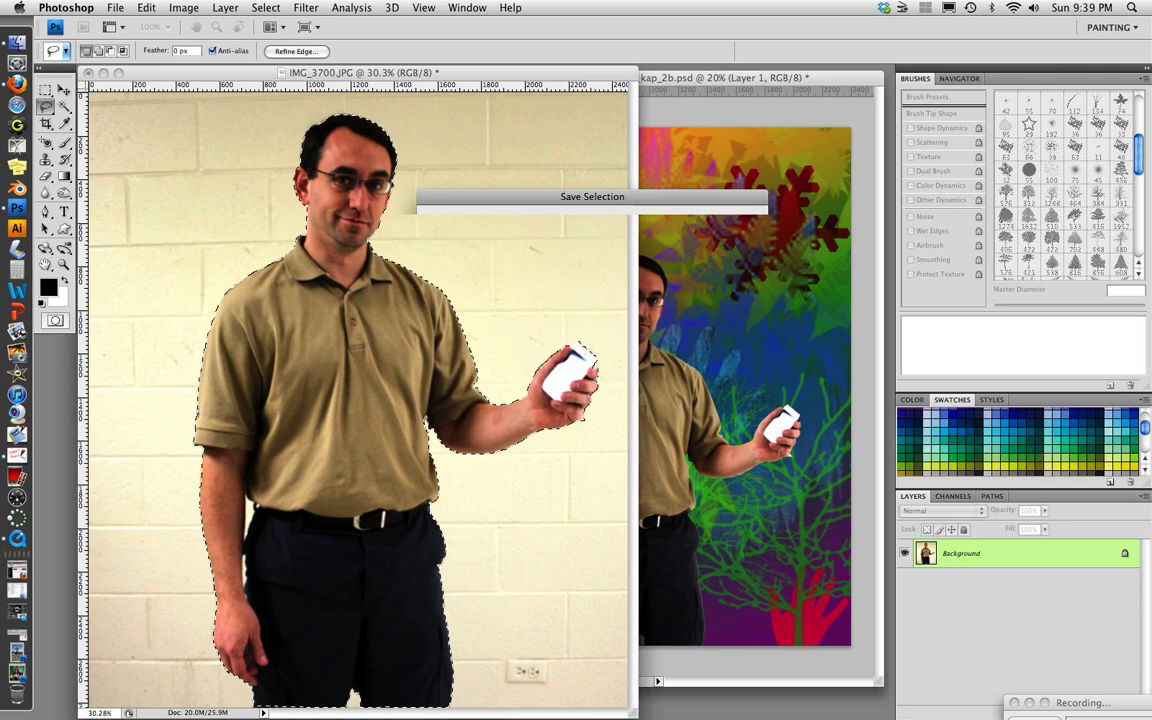
Save the photo in Photoshop format with alpha channels, named with the subject's name followed by "cutout", and close it.
click(115, 8)
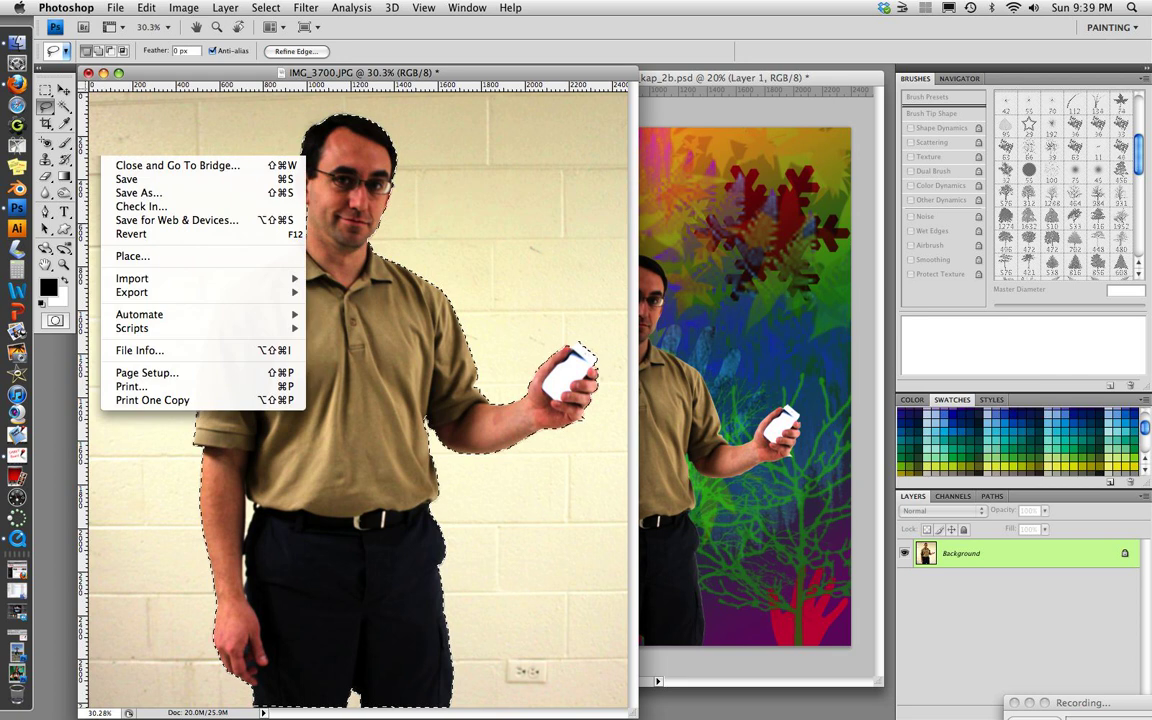
click(139, 193)
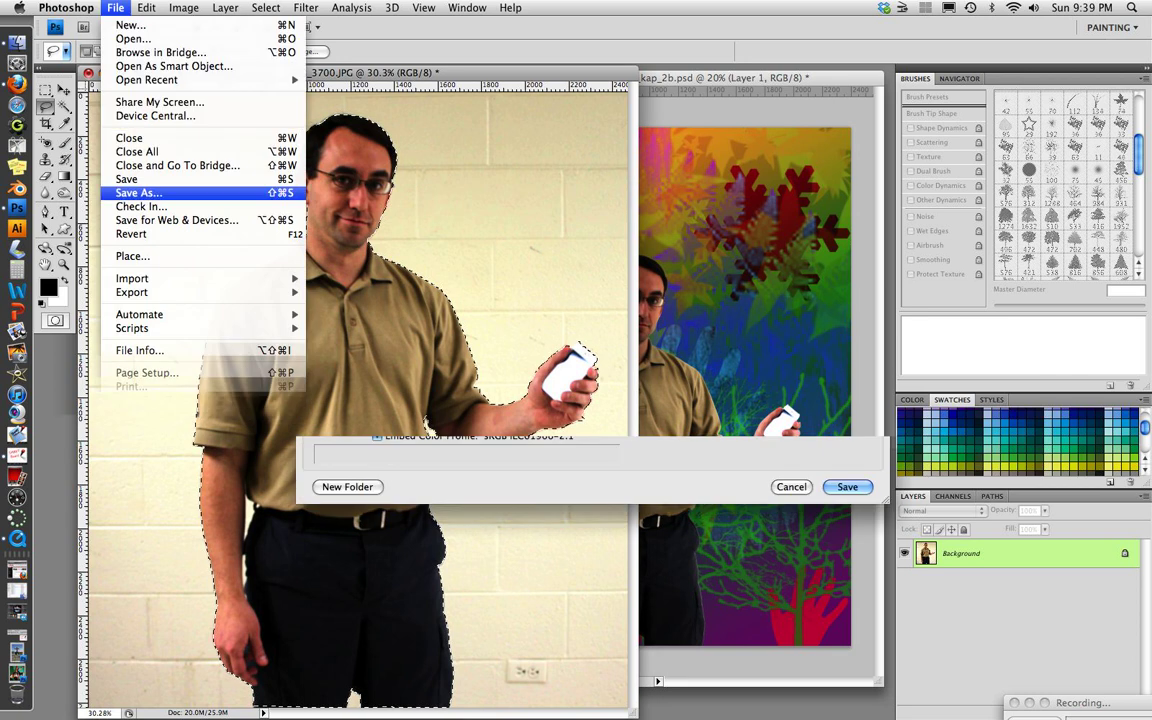
text(m)
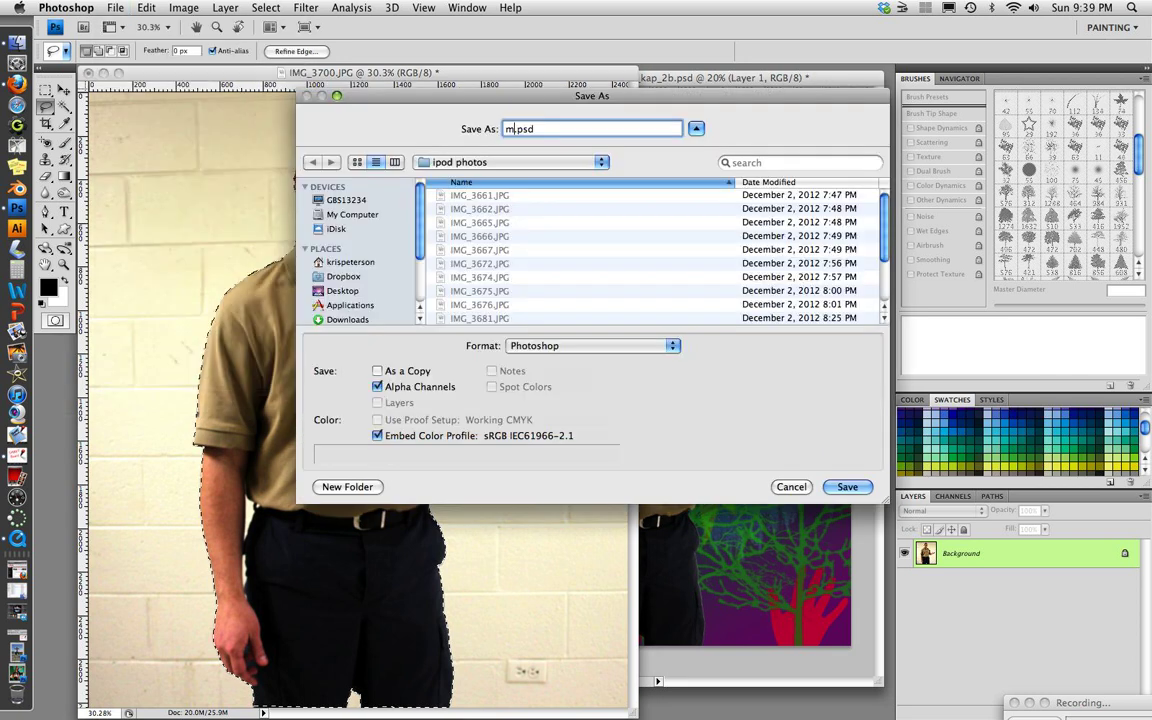
text(rfee)
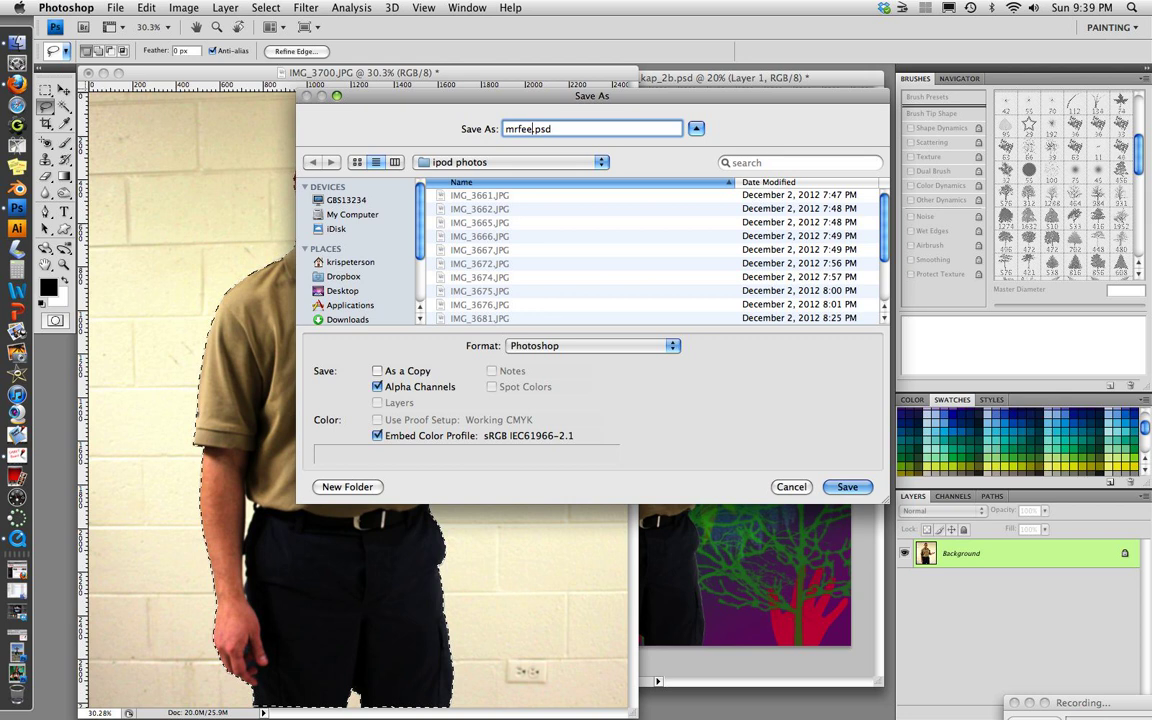
text(zell)
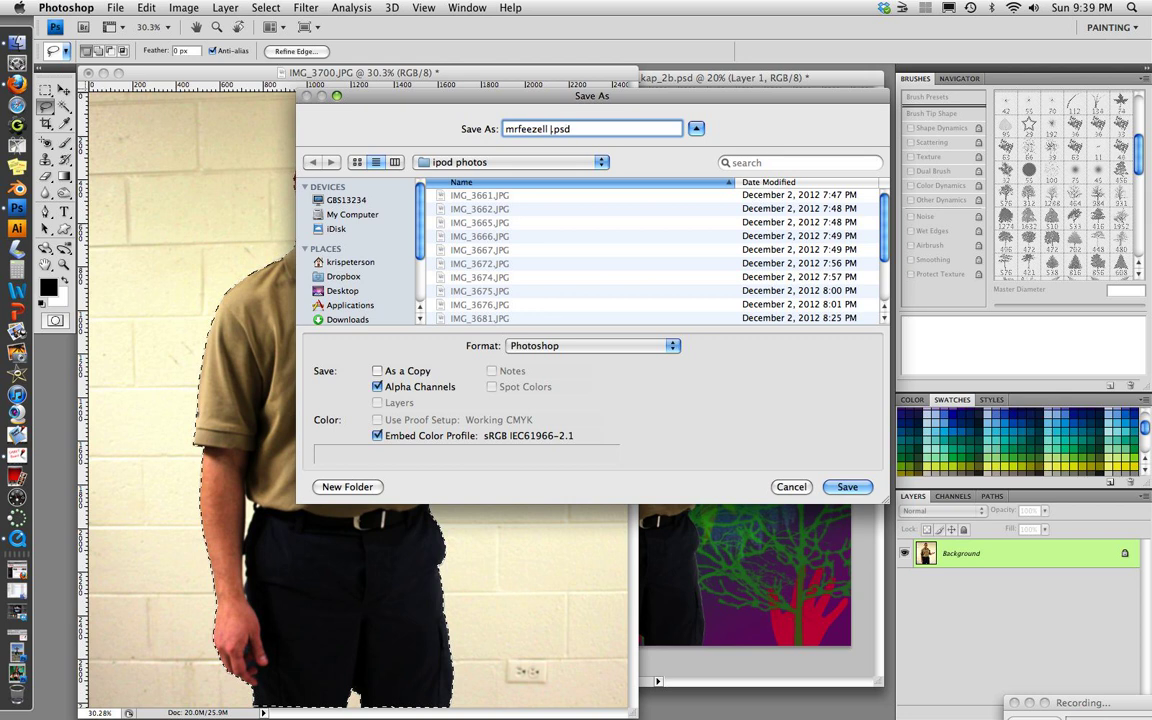
text( cutout)
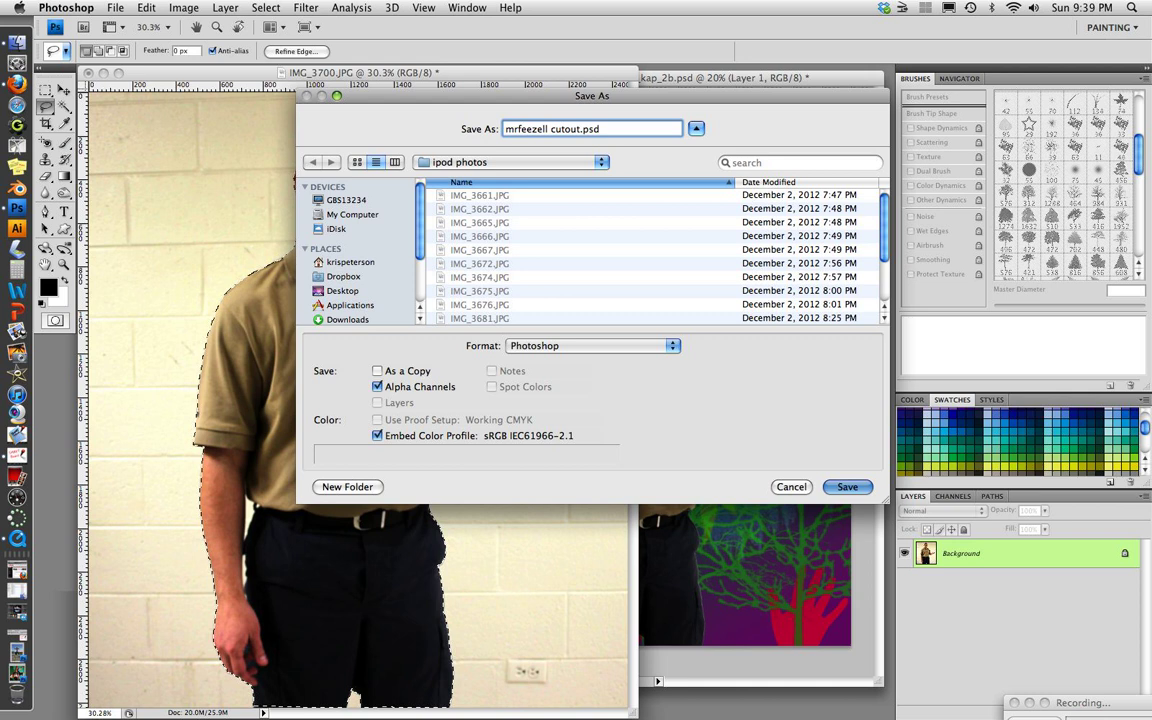
key(Return)
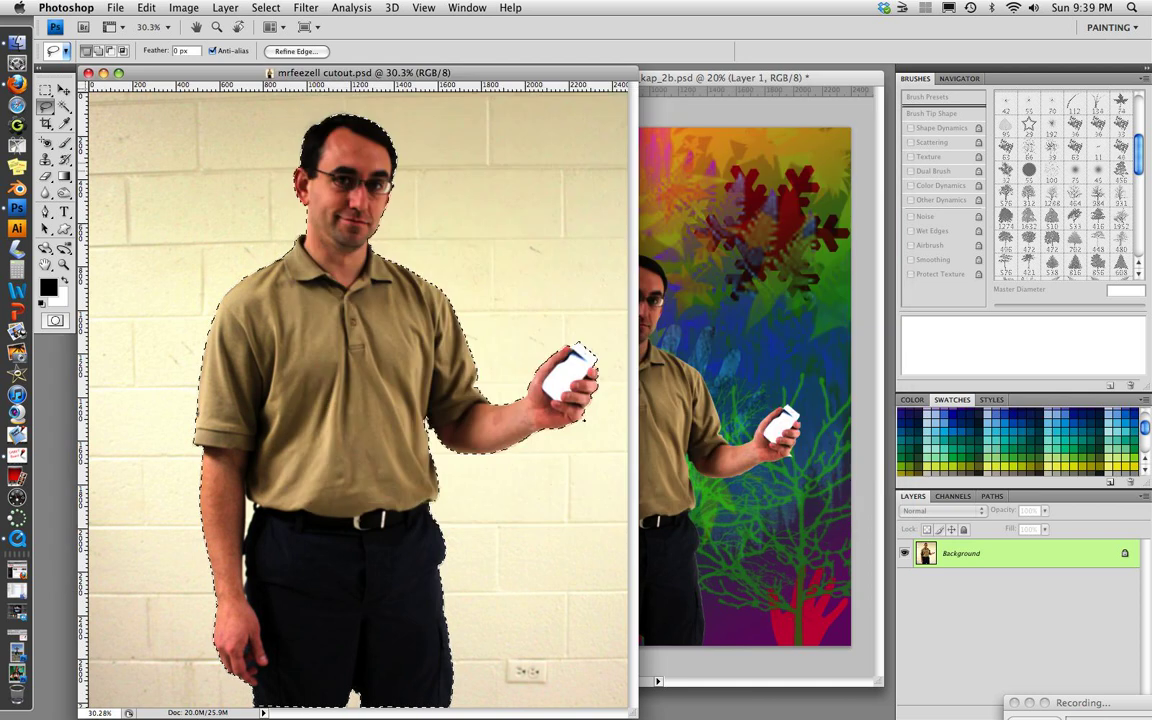
click(89, 73)
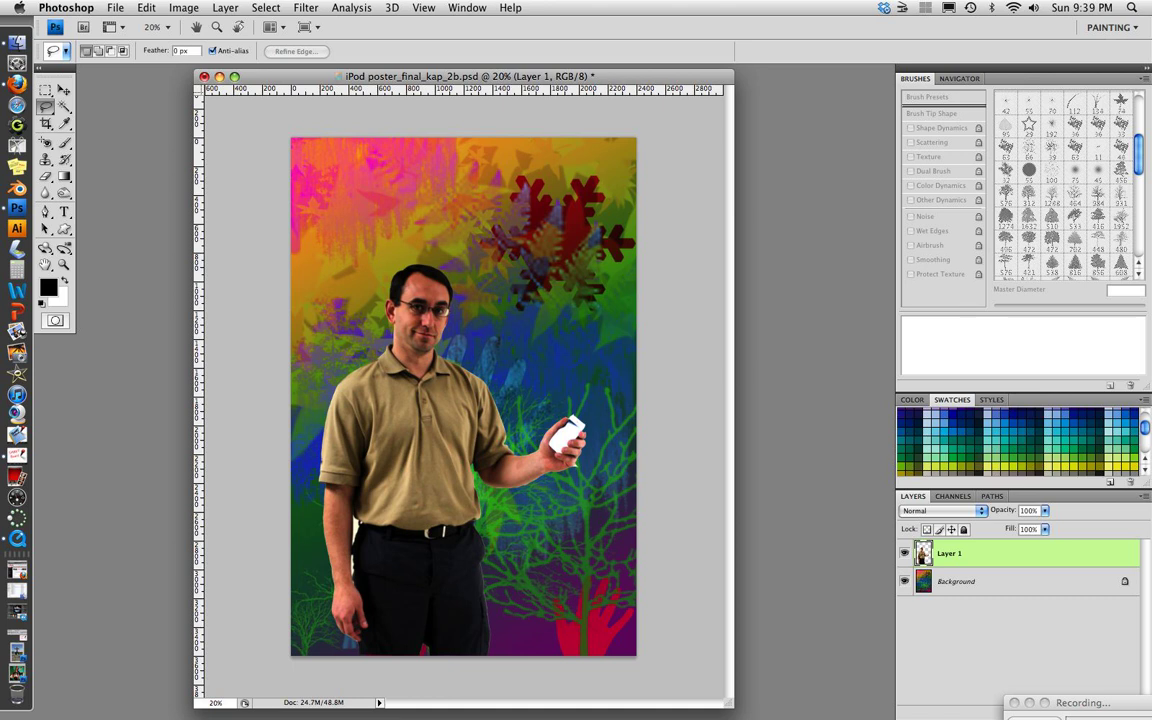
Free Transform the man's cutout on Layer 1, scaling it up proportionally to about 120%.
click(64, 90)
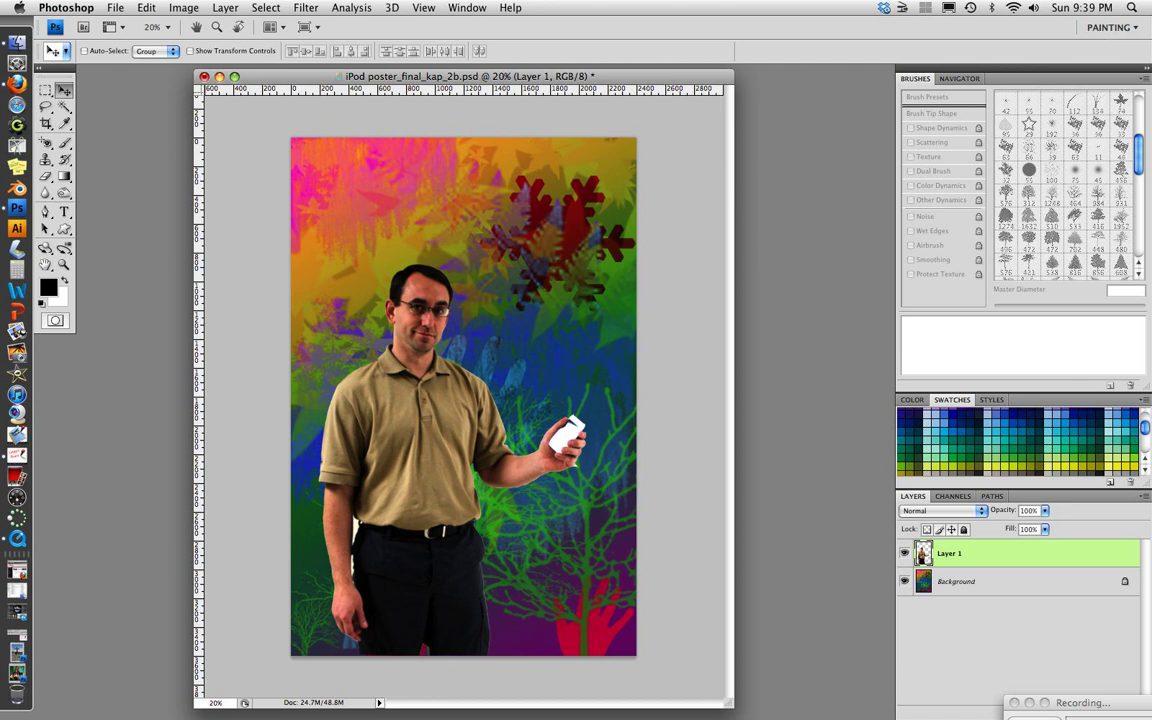
click(146, 8)
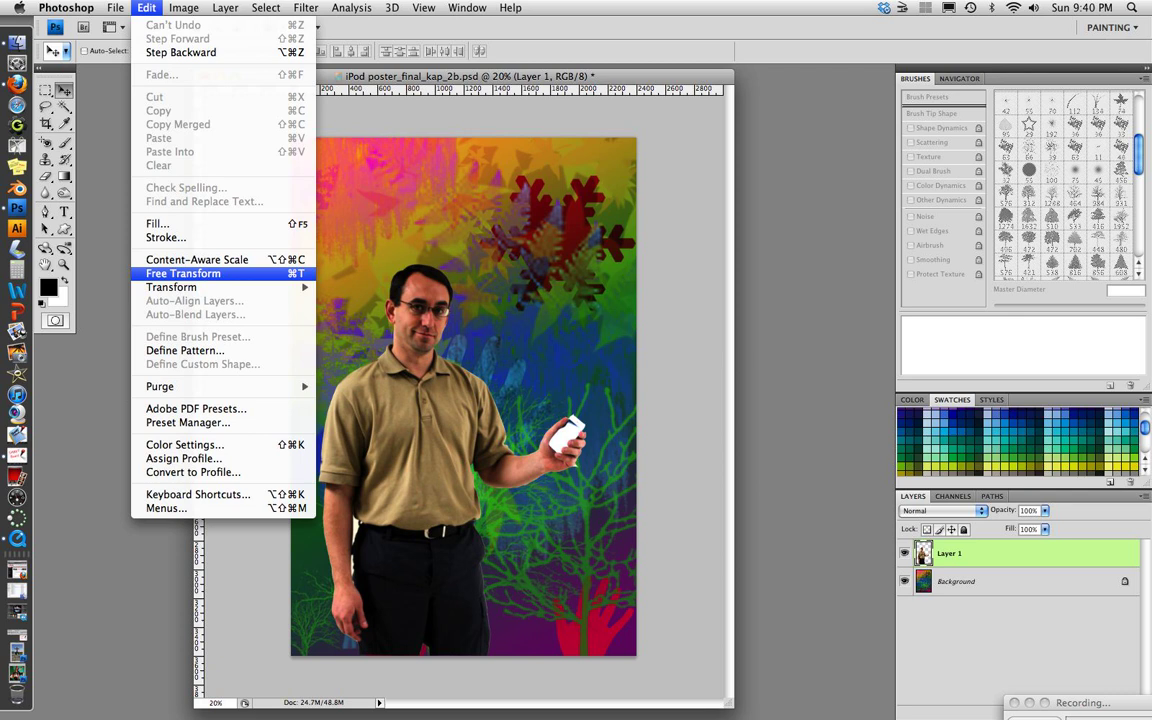
click(184, 274)
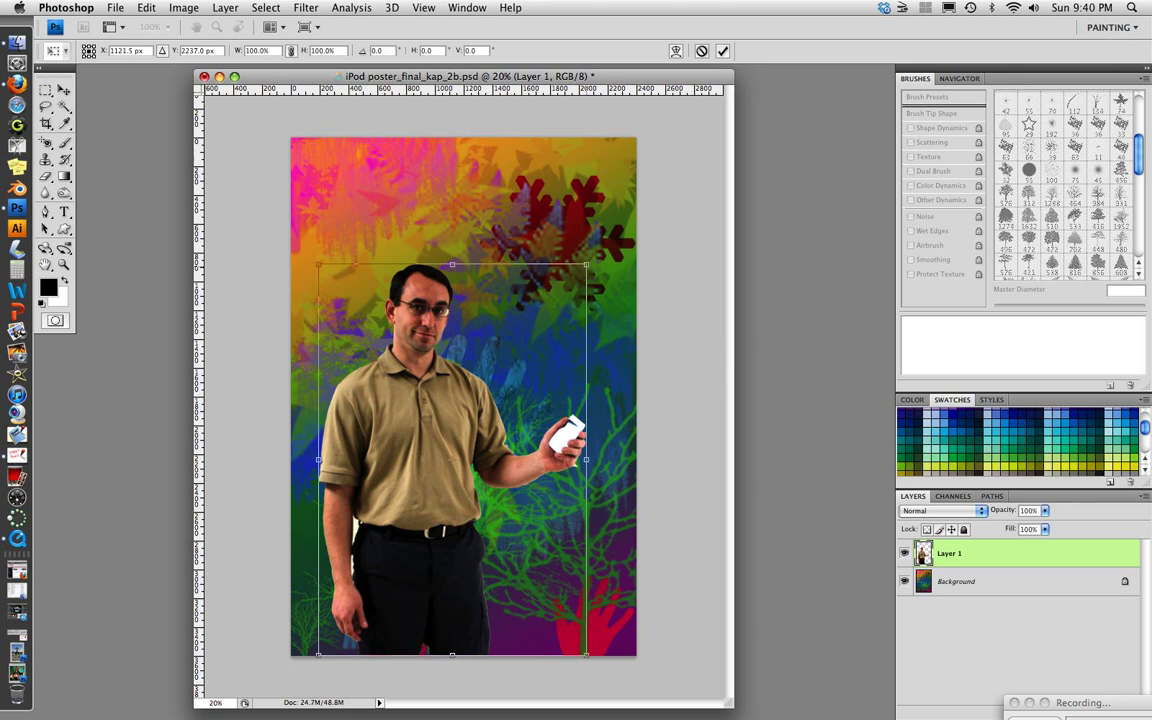
drag(586, 655, 597, 655)
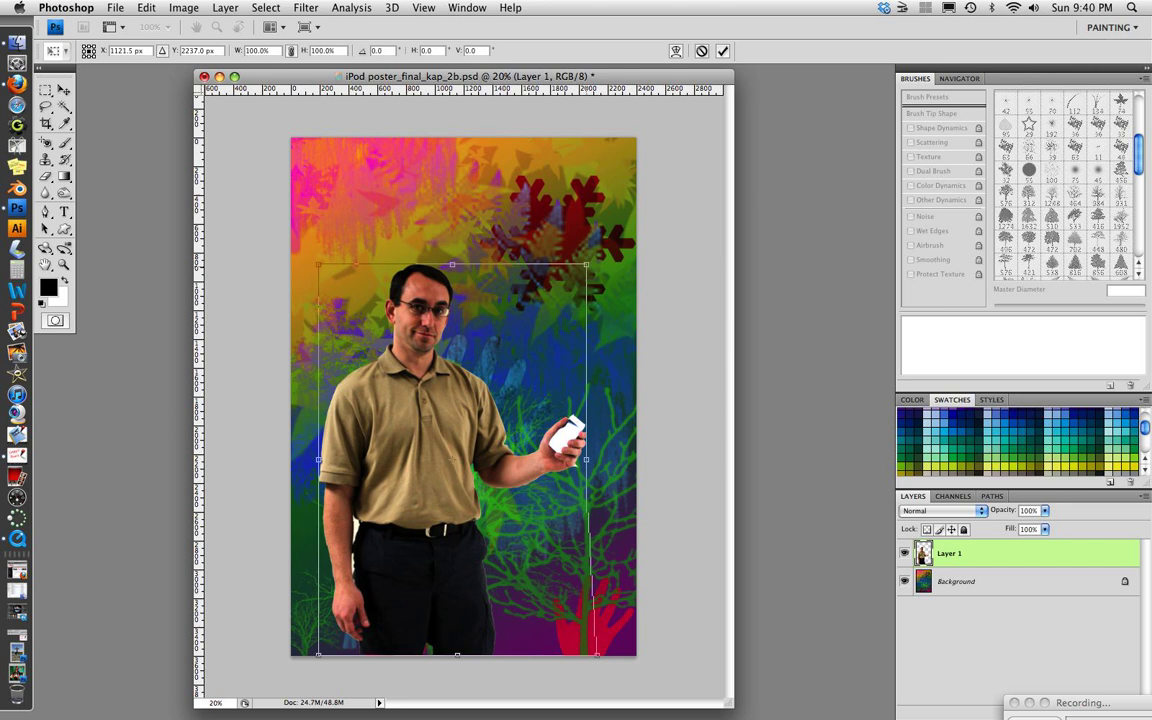
drag(586, 264, 640, 184)
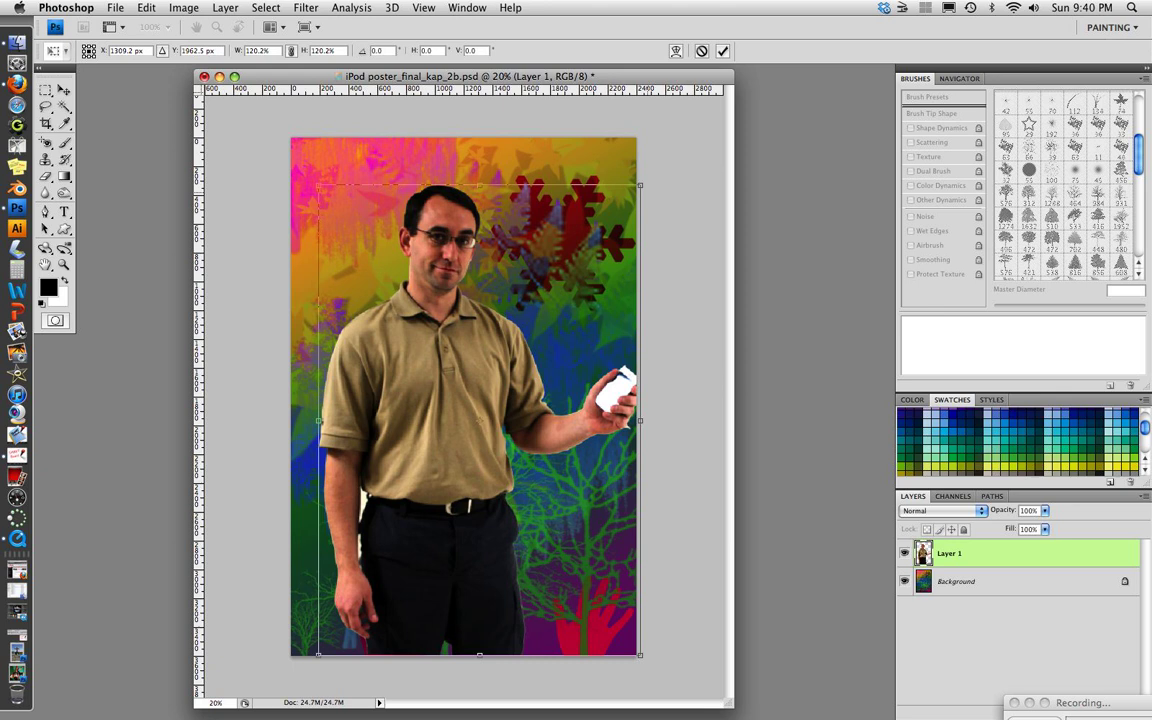
Reposition the enlarged cutout to about X 1169 px, Y 1972 px, flush with the poster's lower edge, and apply the transformation.
drag(450, 400, 417, 393)
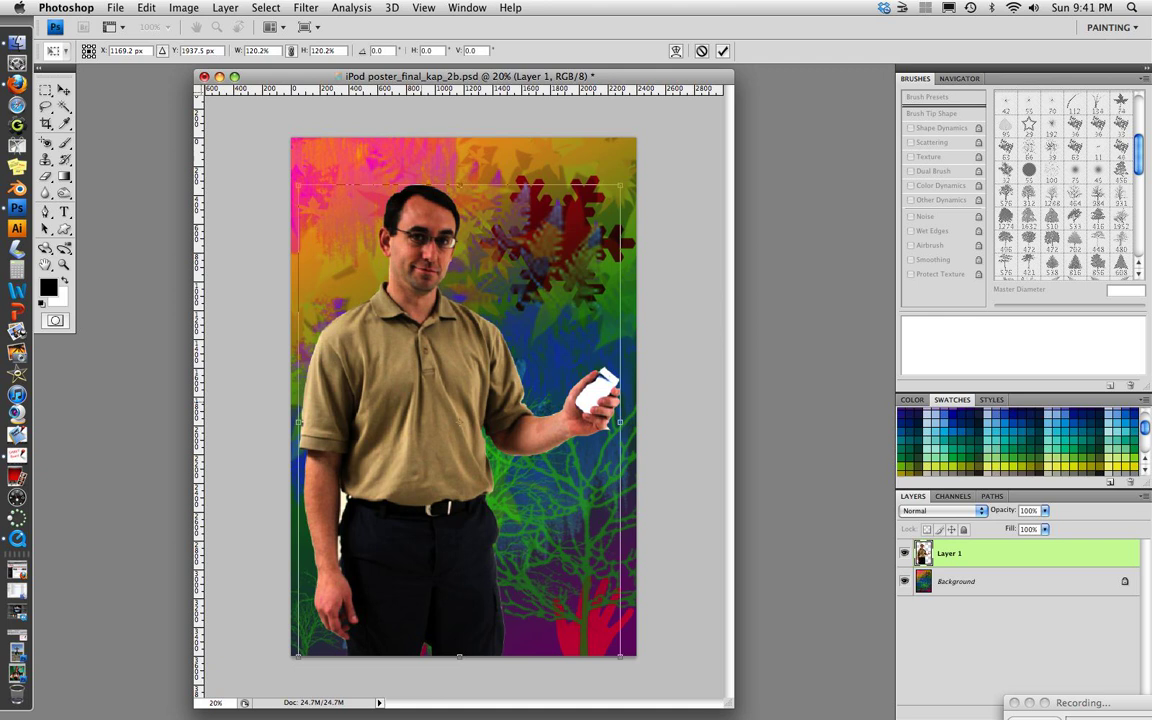
key(Down)
key(Down)
key(Down)
key(Down)
key(Down)
key(Down)
key(Down)
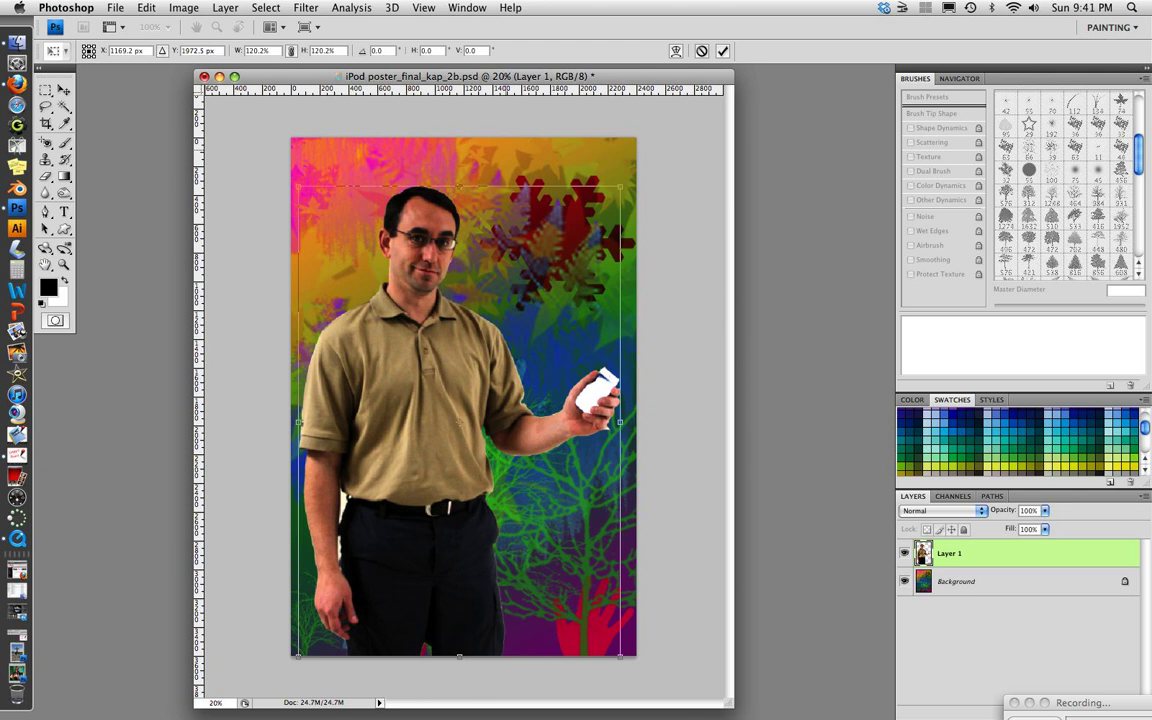
key(Return)
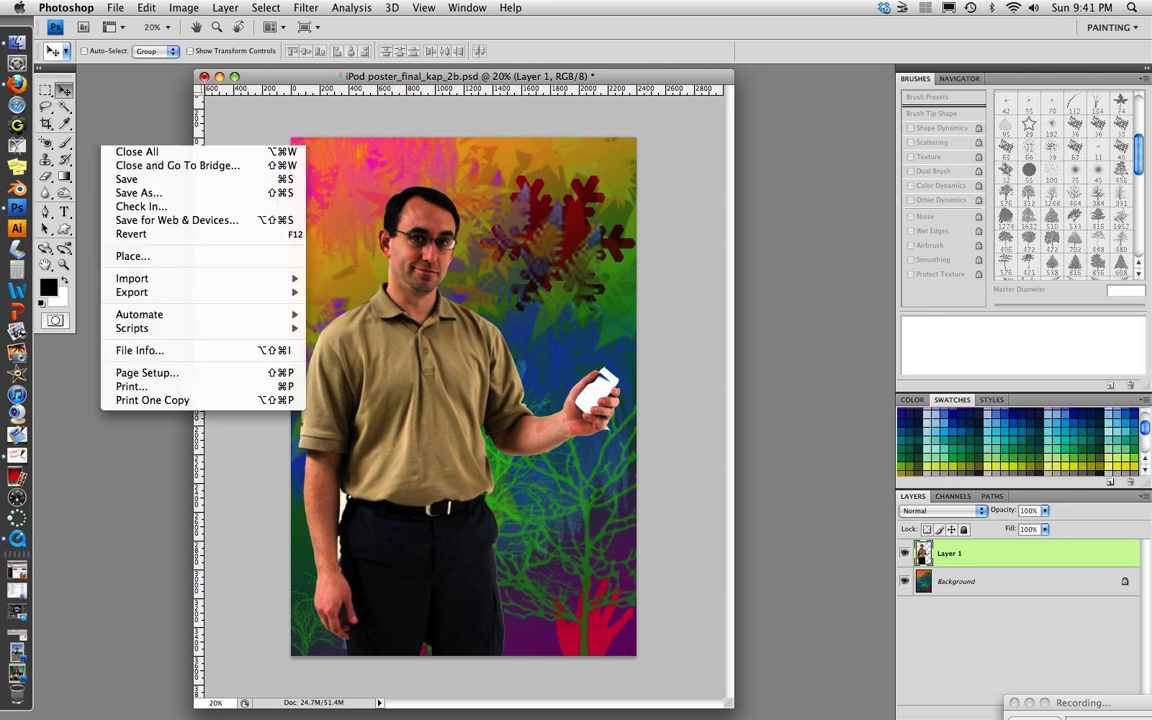
Save the poster on the Desktop as iPod poster_final_kap_2b.psd with layers, replacing the existing file.
click(139, 193)
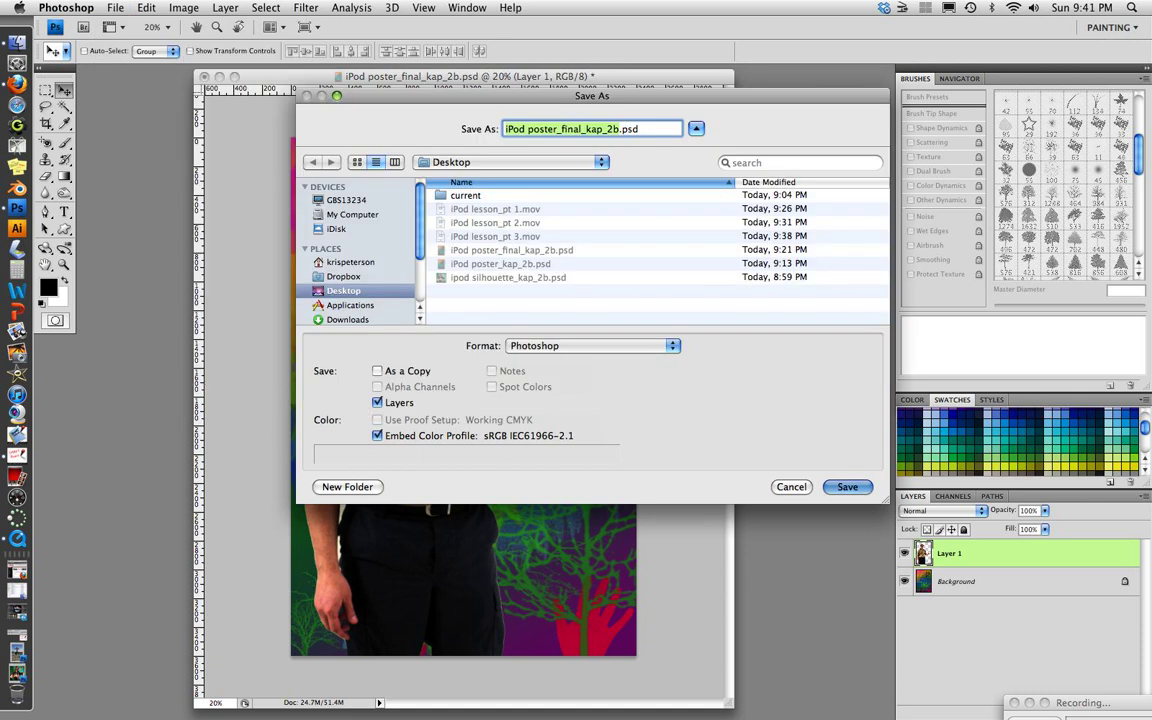
key(Return)
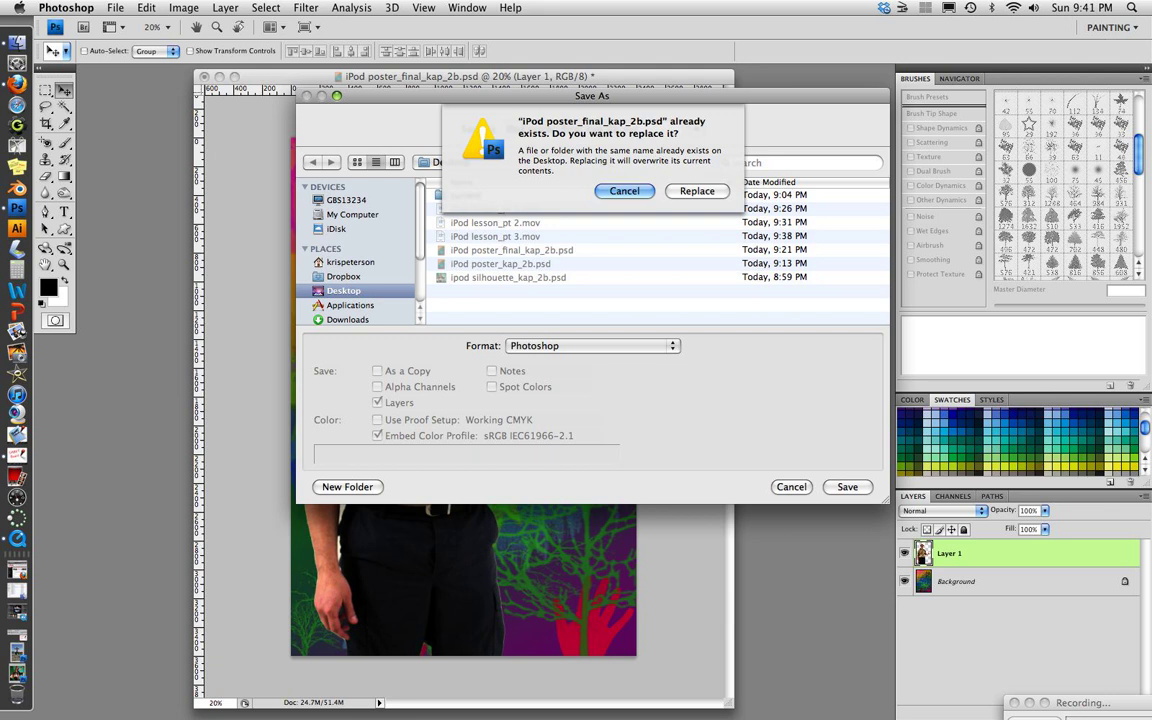
click(697, 191)
key(Return)
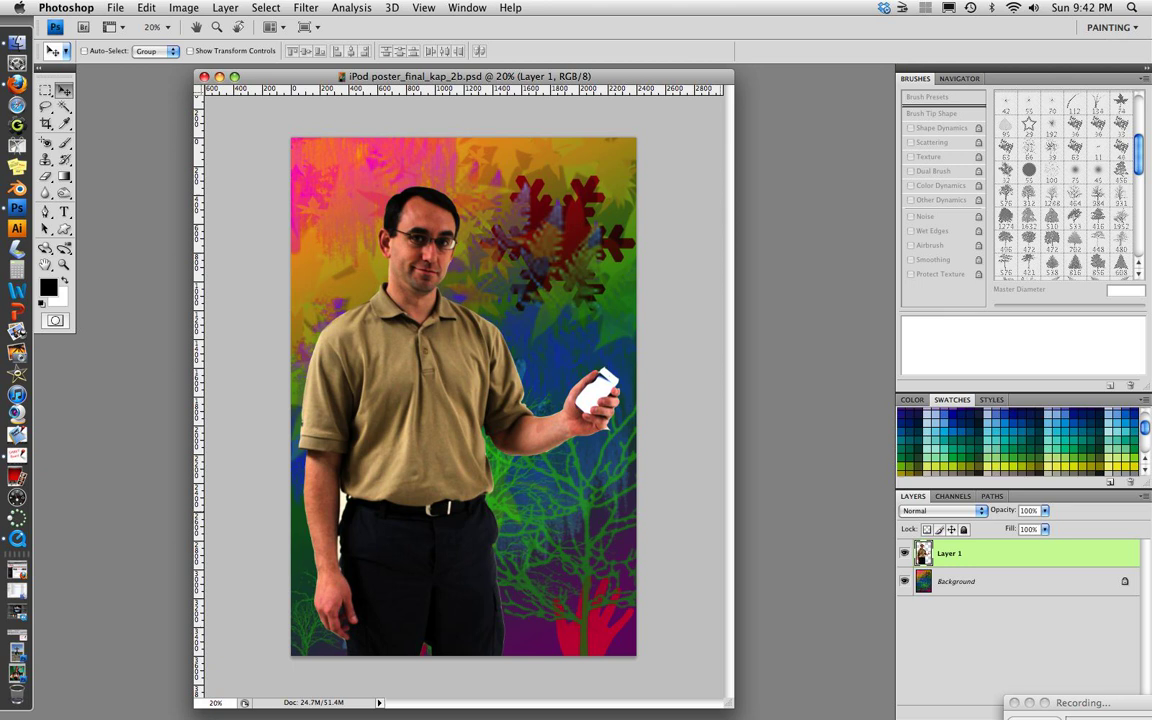
Add a layer mask to Layer 1 and make the mask the active editing target.
drag(1083, 703, 744, 678)
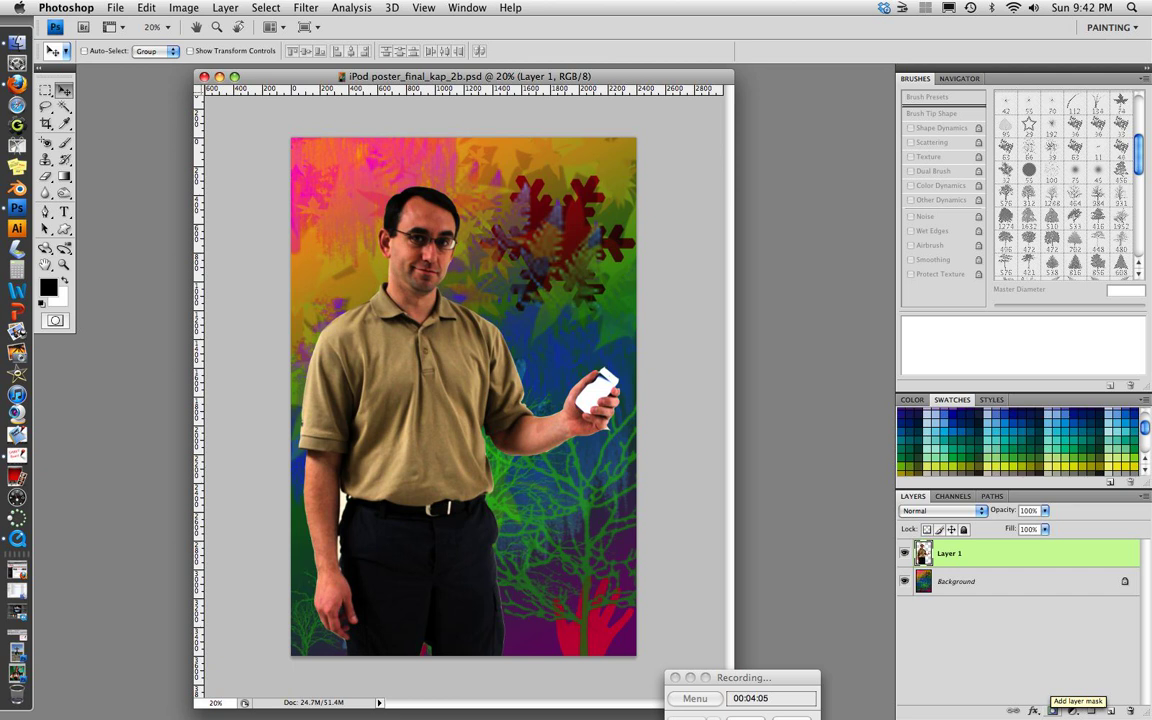
click(1053, 711)
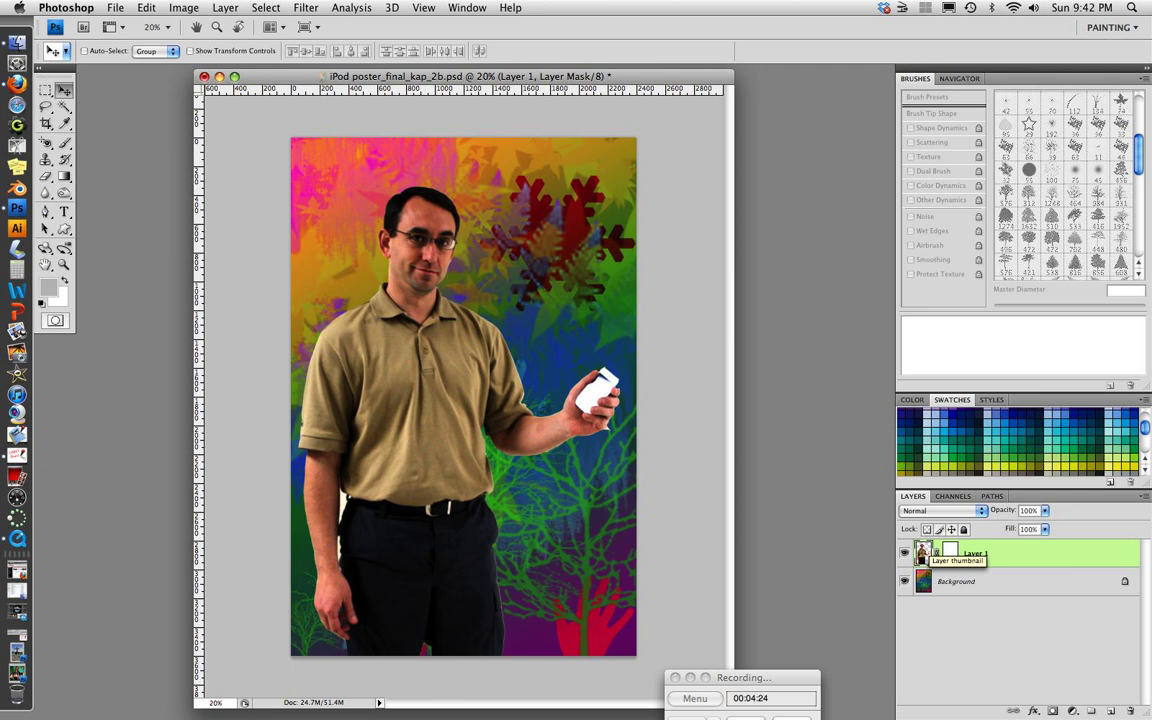
click(922, 552)
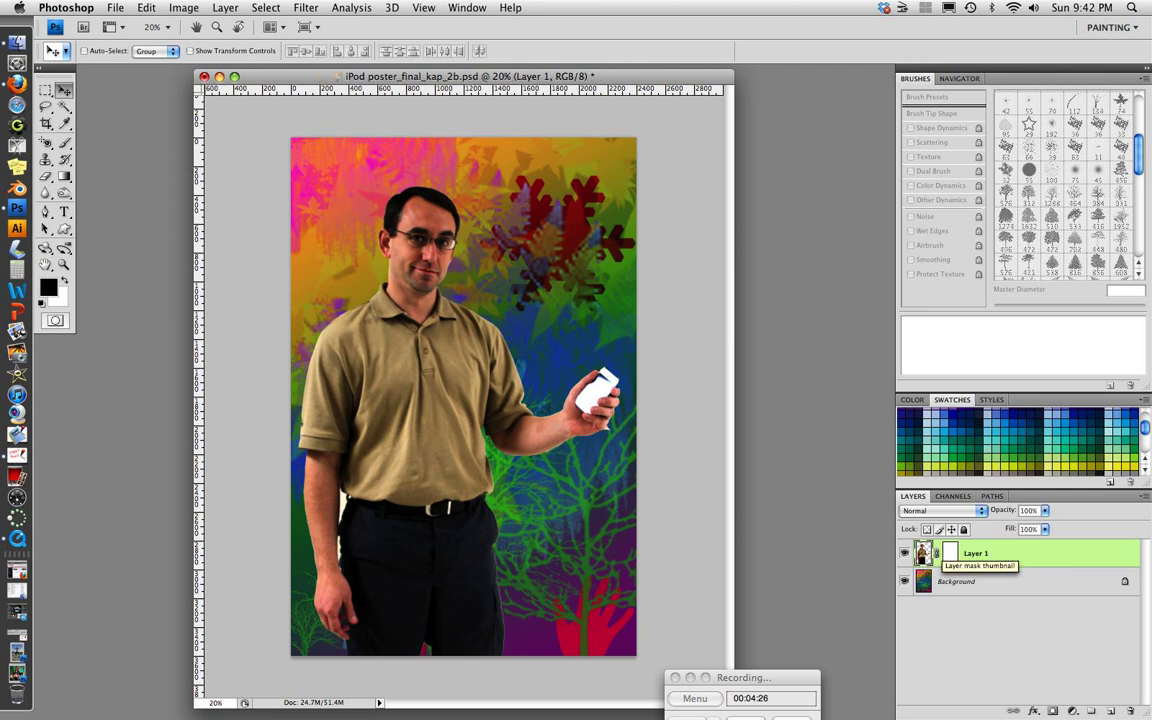
click(949, 553)
click(949, 553)
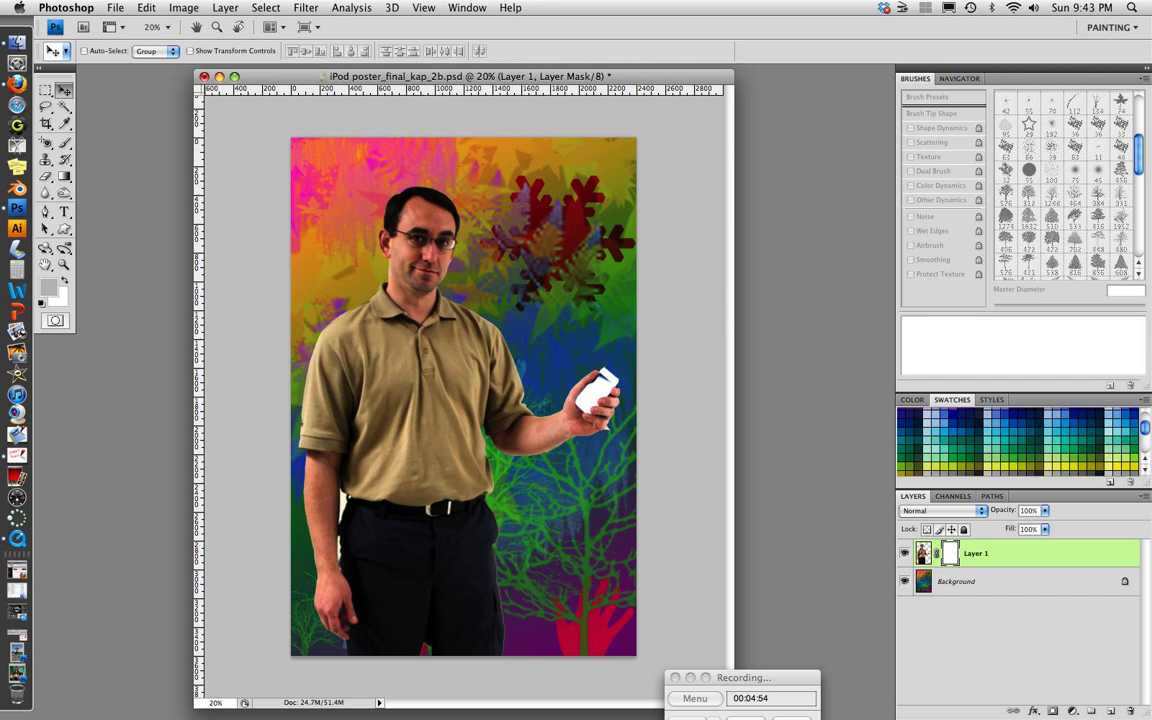
Activate the Brush tool with the soft round 45 px preset at 0% hardness.
click(64, 142)
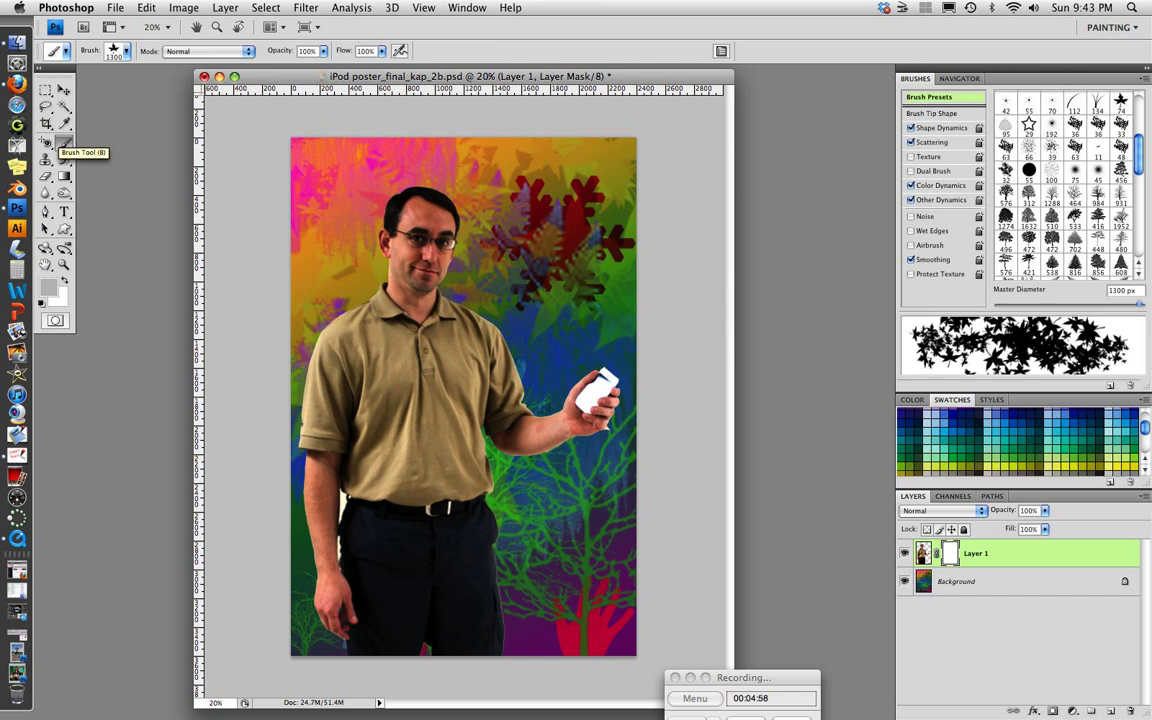
right_click(64, 142)
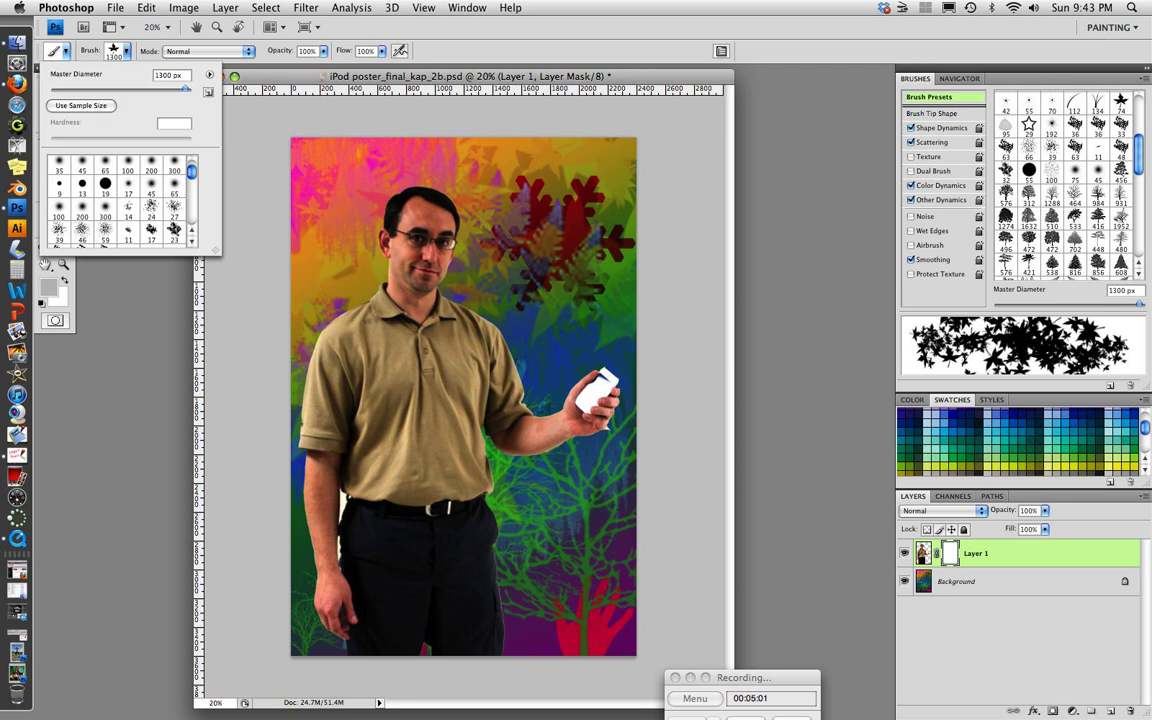
click(82, 163)
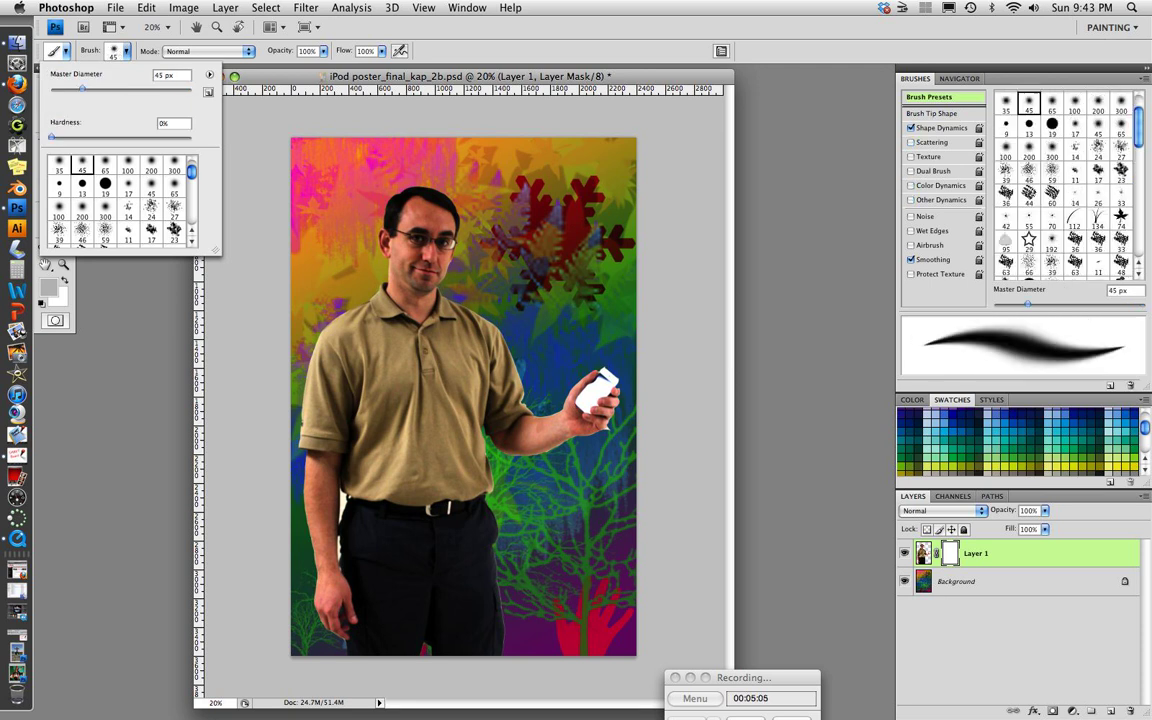
Reset the painting colours to their defaults and make black the foreground colour for painting on the mask.
key(Return)
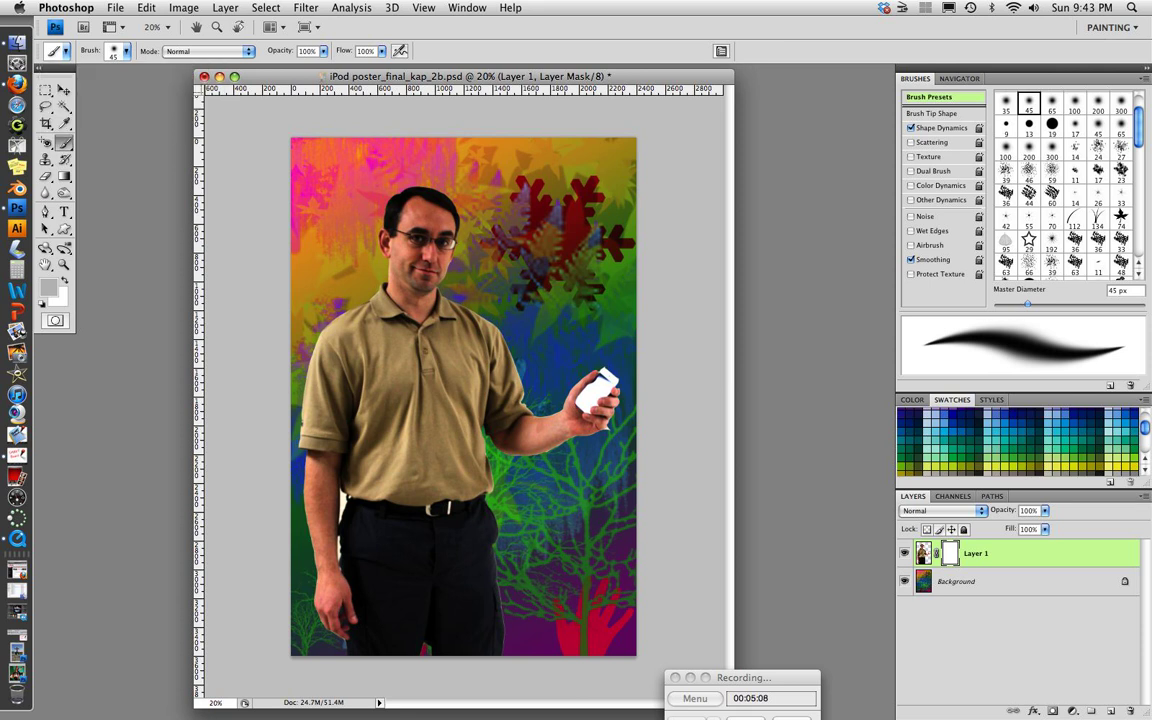
click(42, 303)
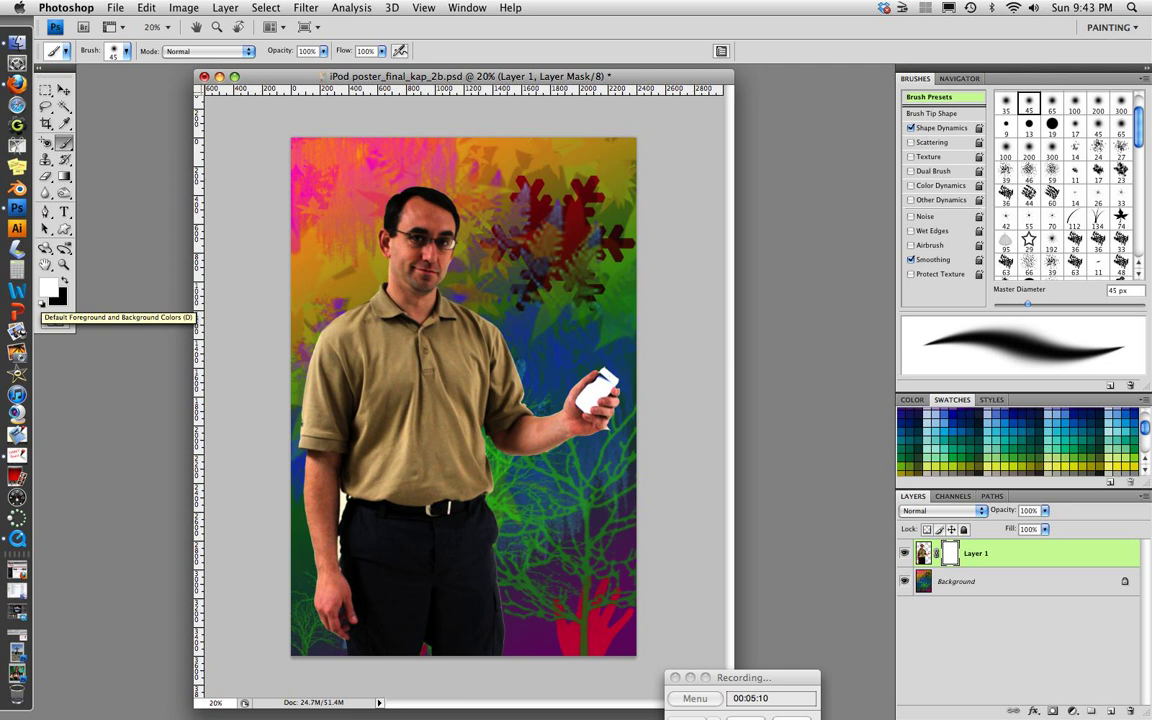
click(65, 281)
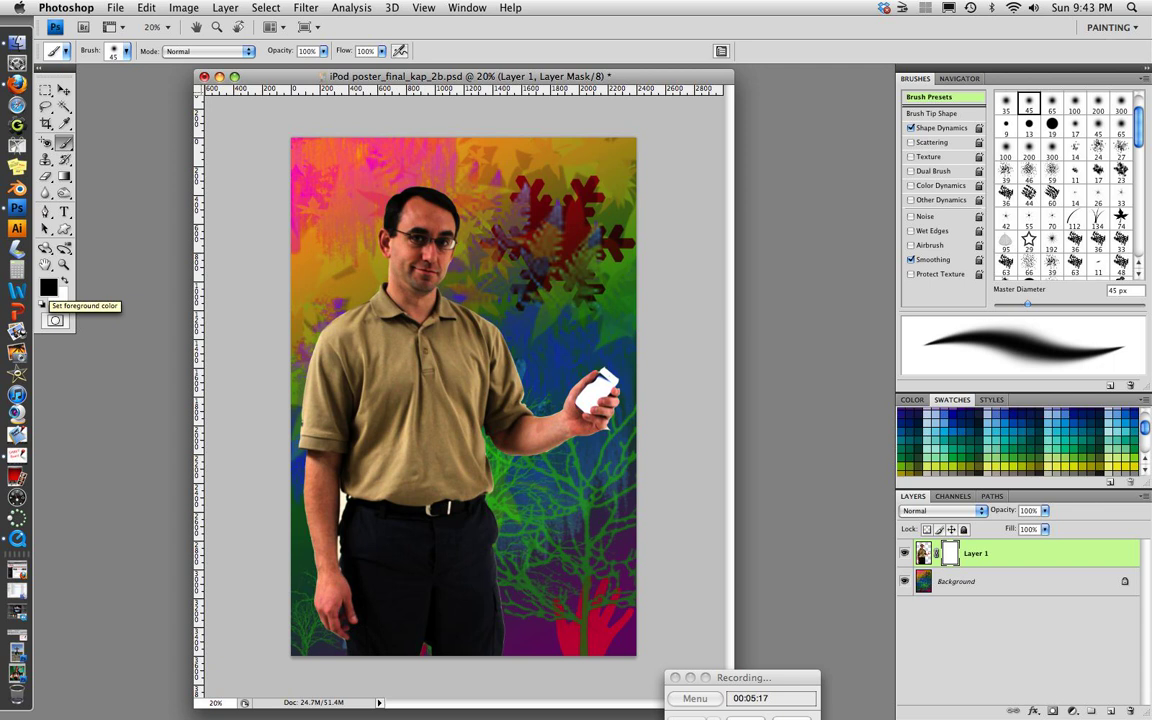
click(63, 282)
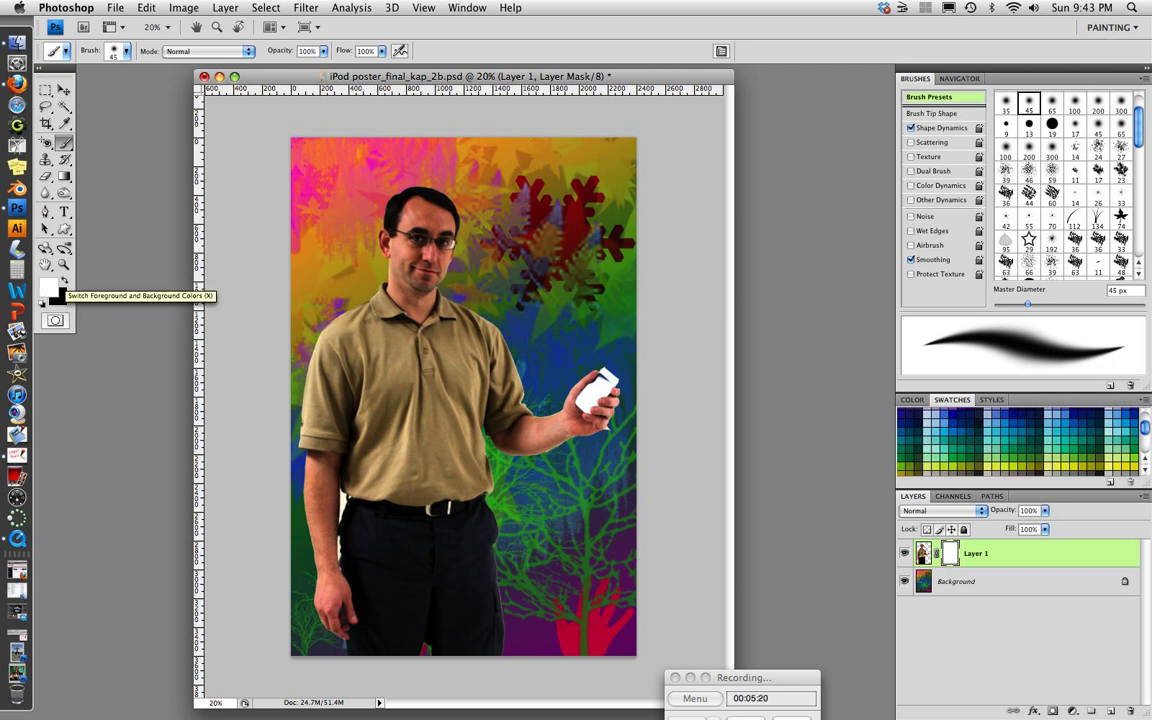
click(63, 282)
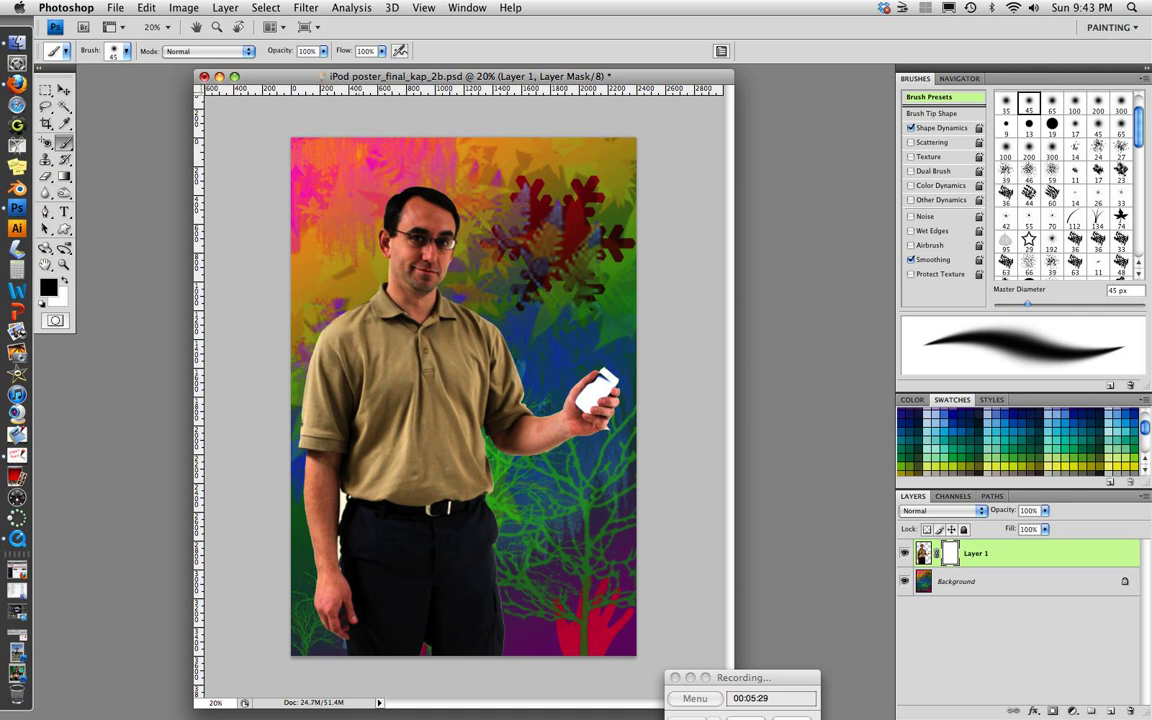
Reduce the brush to 15 px and mask out the pale leftover tip beside the little finger of the iPod hand.
key(super+equal)
scroll(603, 425, up, 4)
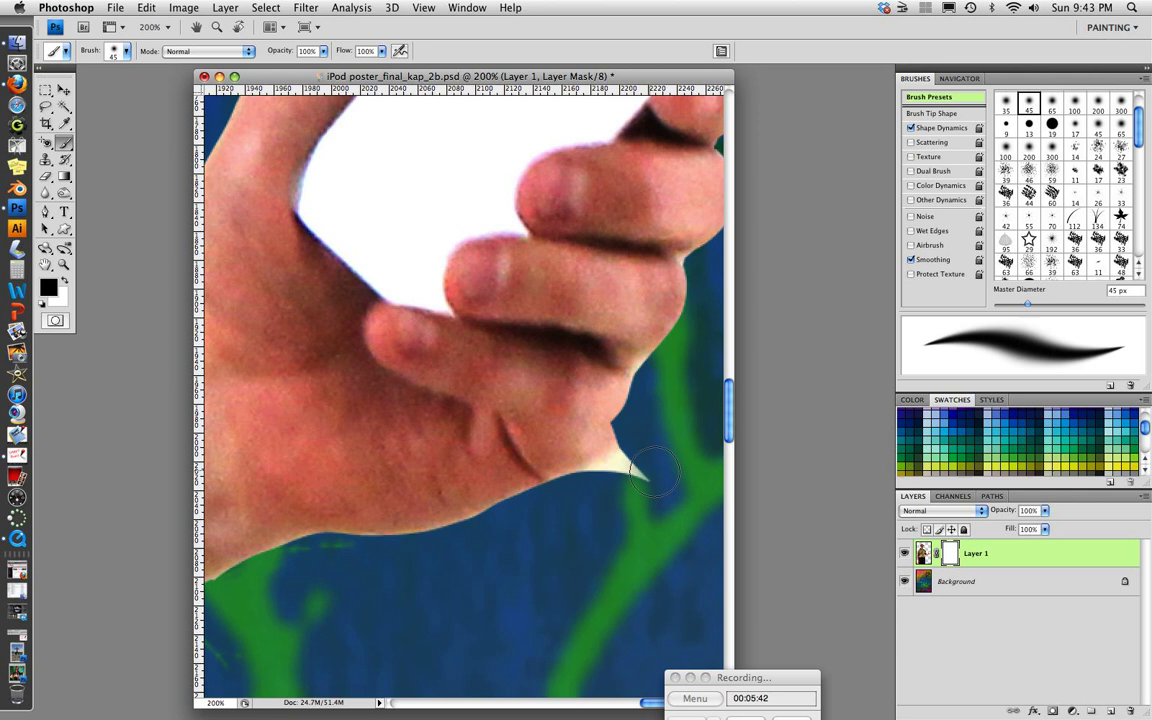
key(bracketleft)
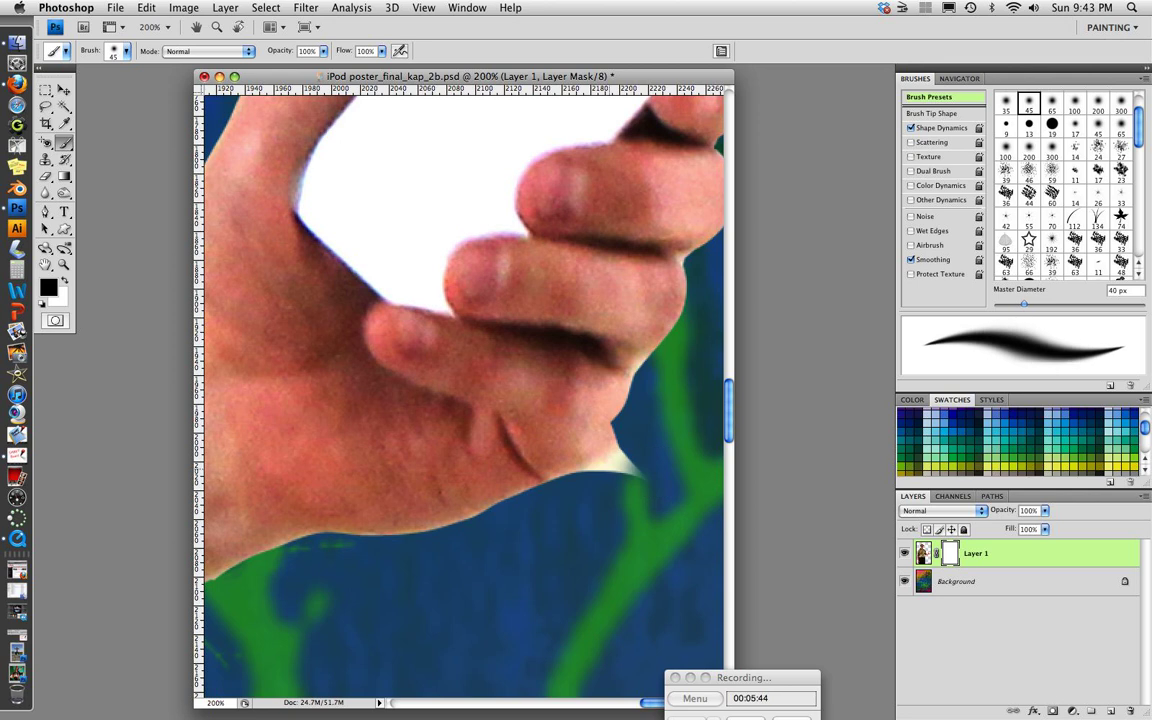
key(bracketleft)
key(bracketleft)
key(bracketleft)
key(bracketleft)
key(bracketleft)
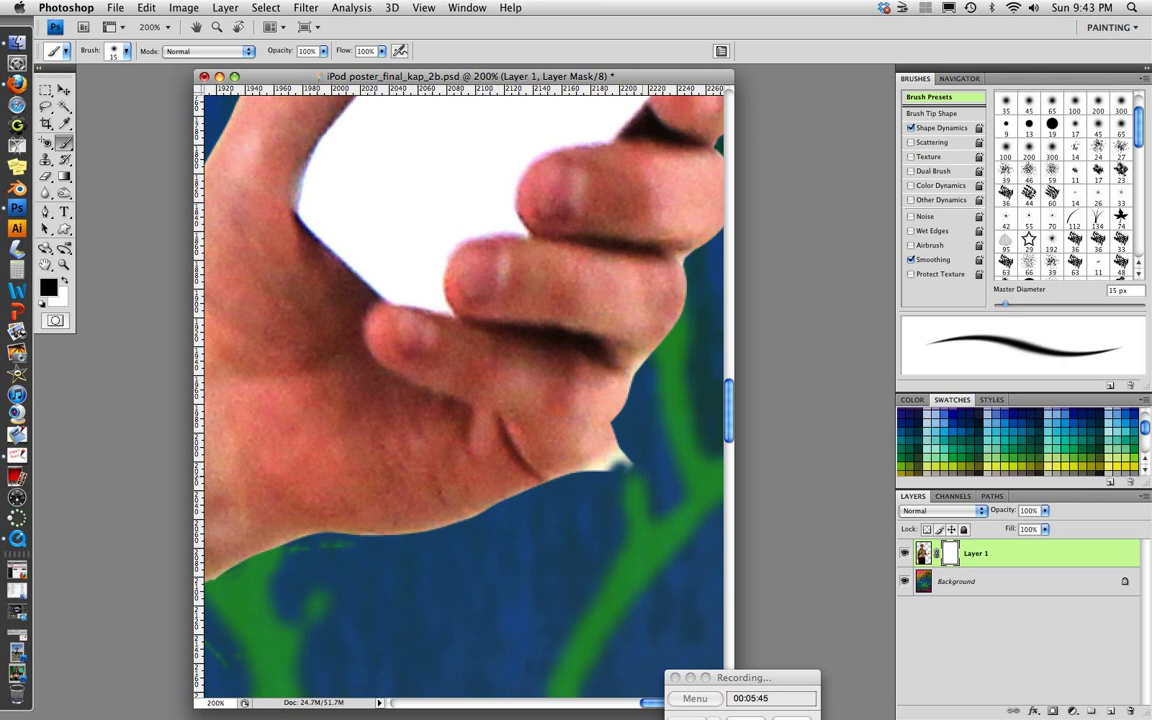
drag(626, 452, 580, 467)
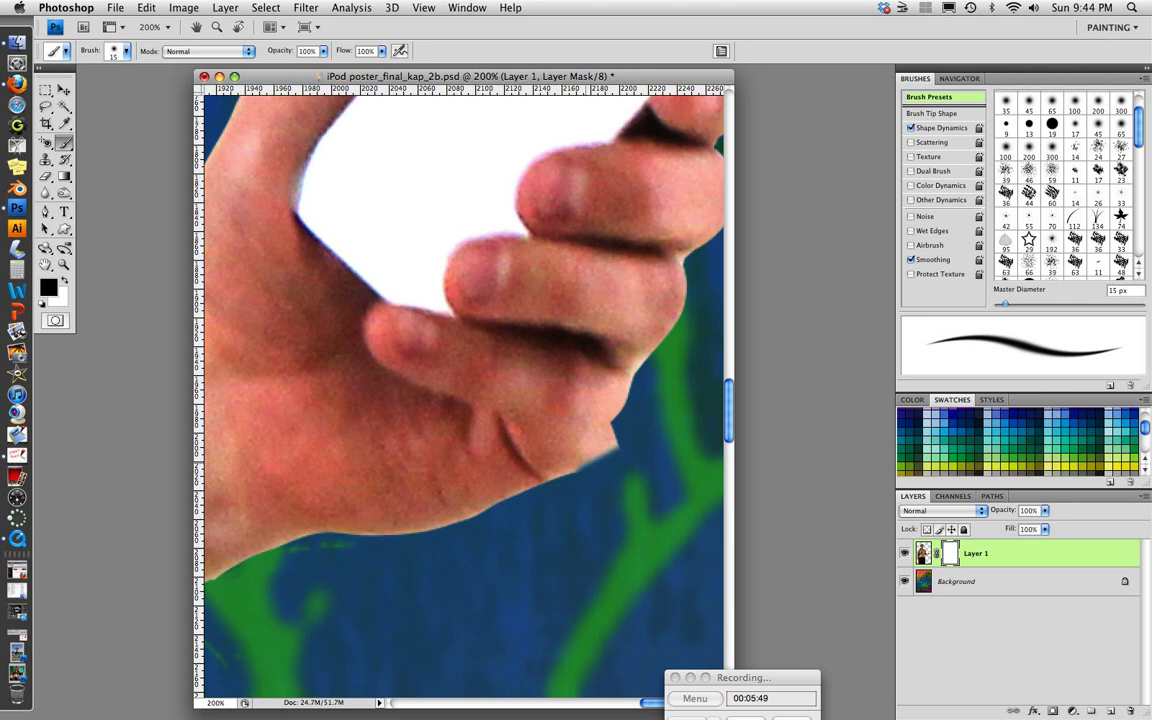
drag(616, 428, 604, 452)
Reduce the brush to 7 px and mask off the thin light fringe around the little finger and beneath the wrist and forearm.
key(bracketleft)
key(bracketleft)
key(bracketleft)
key(bracketleft)
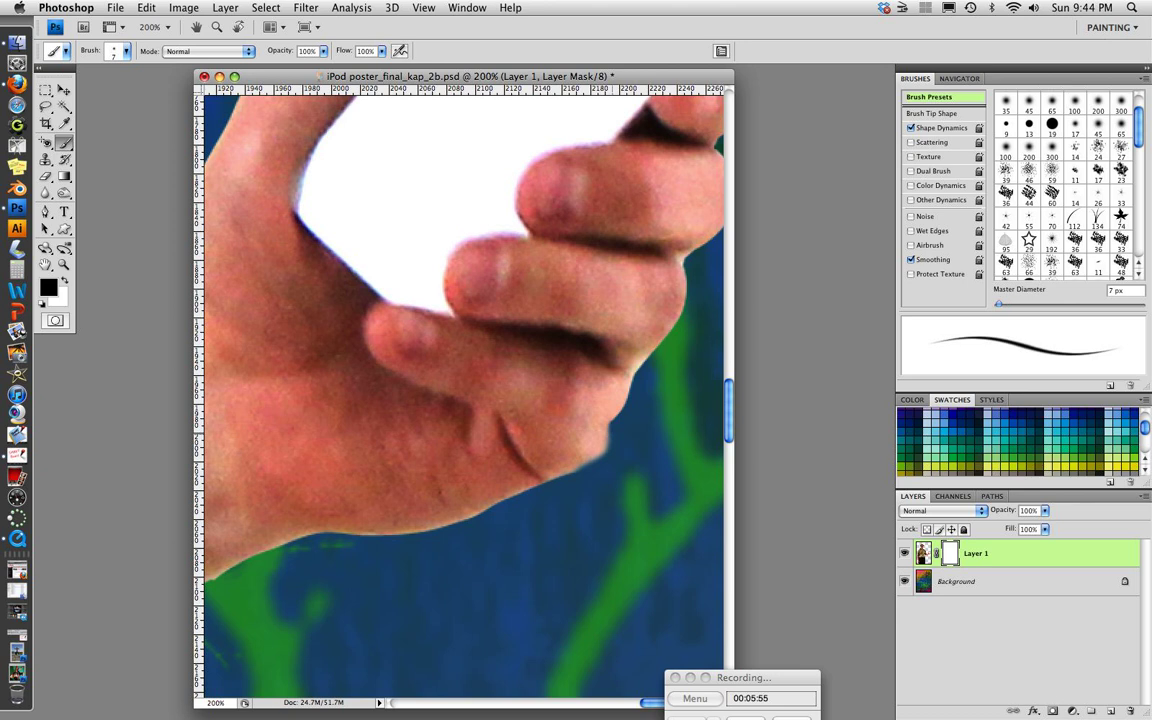
drag(610, 436, 599, 460)
drag(680, 257, 685, 265)
drag(320, 552, 625, 470)
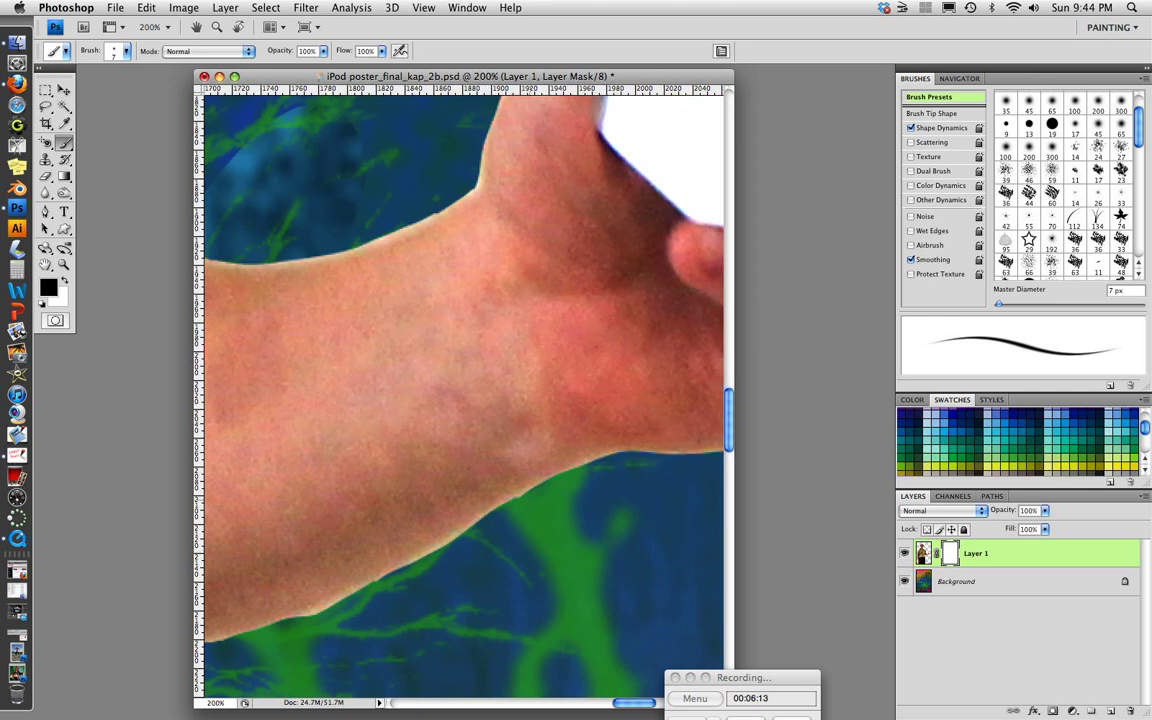
drag(370, 560, 550, 375)
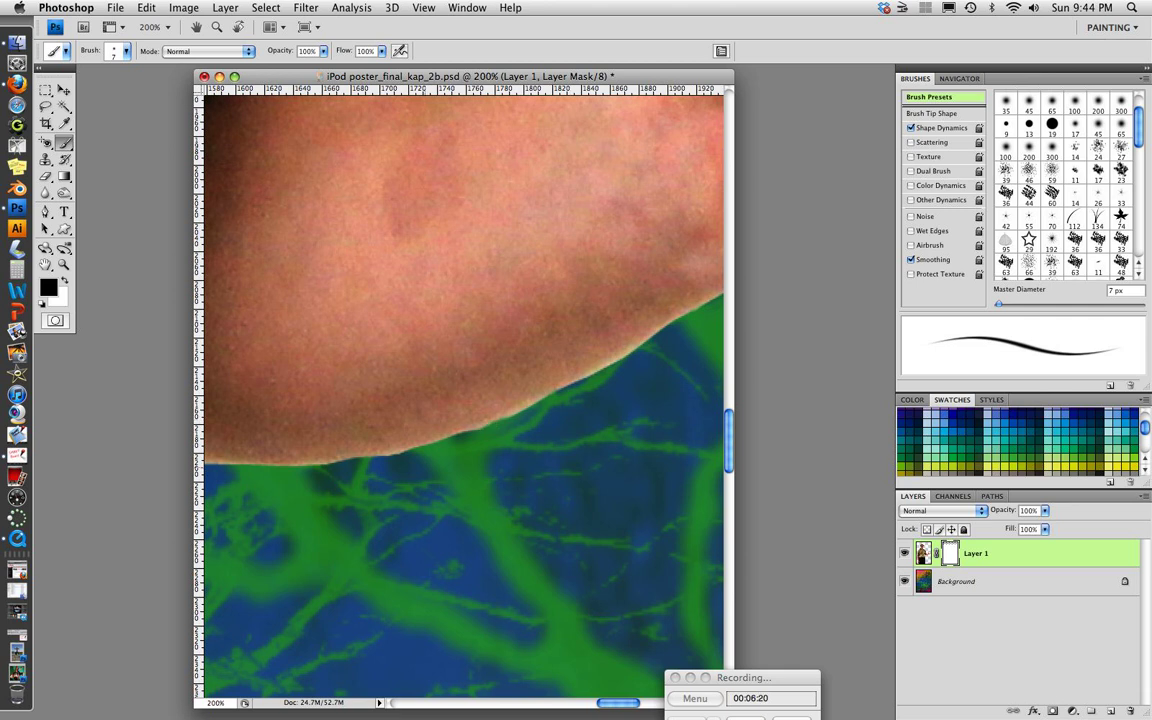
Enlarge the brush to 8 px and mask the off-white gap between the lowered arm and waist along the shirt hem and upper trouser edge.
key(super+0)
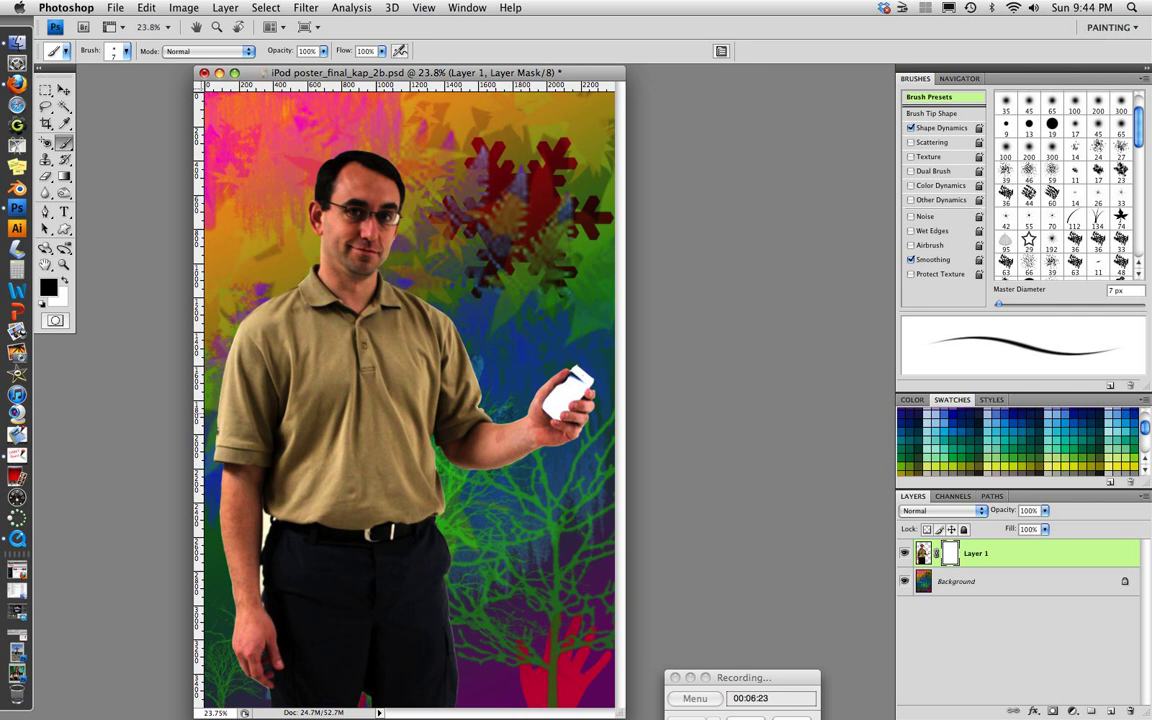
drag(215, 490, 316, 635)
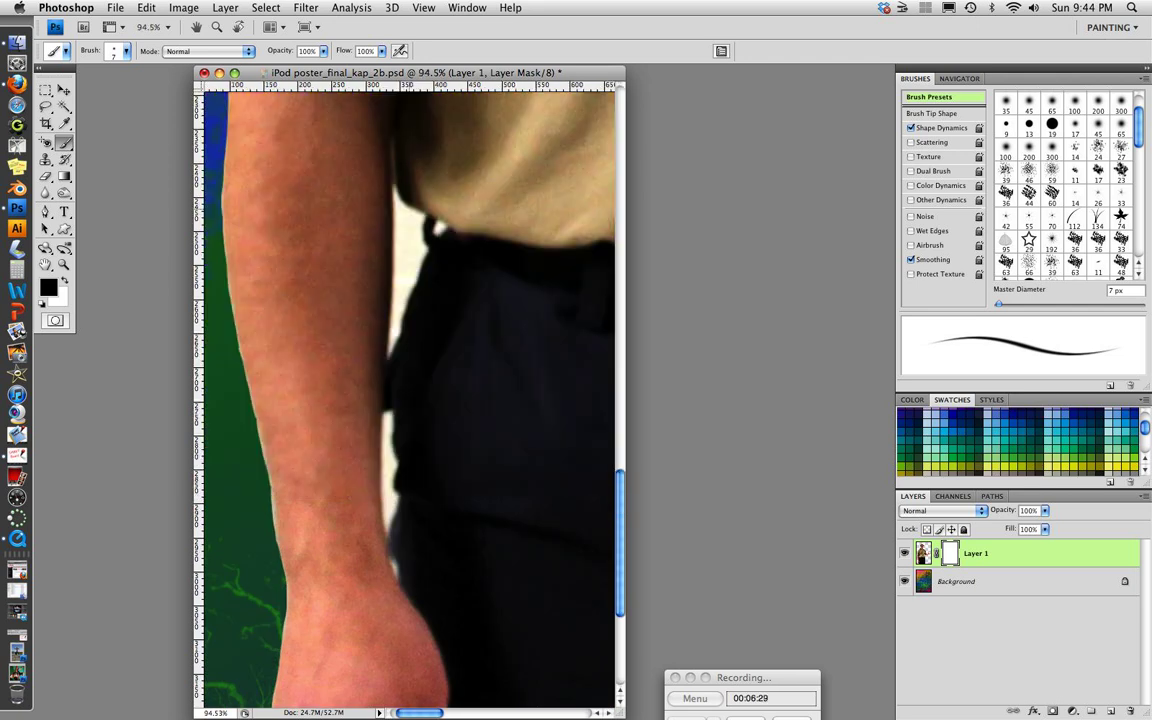
key(bracketright)
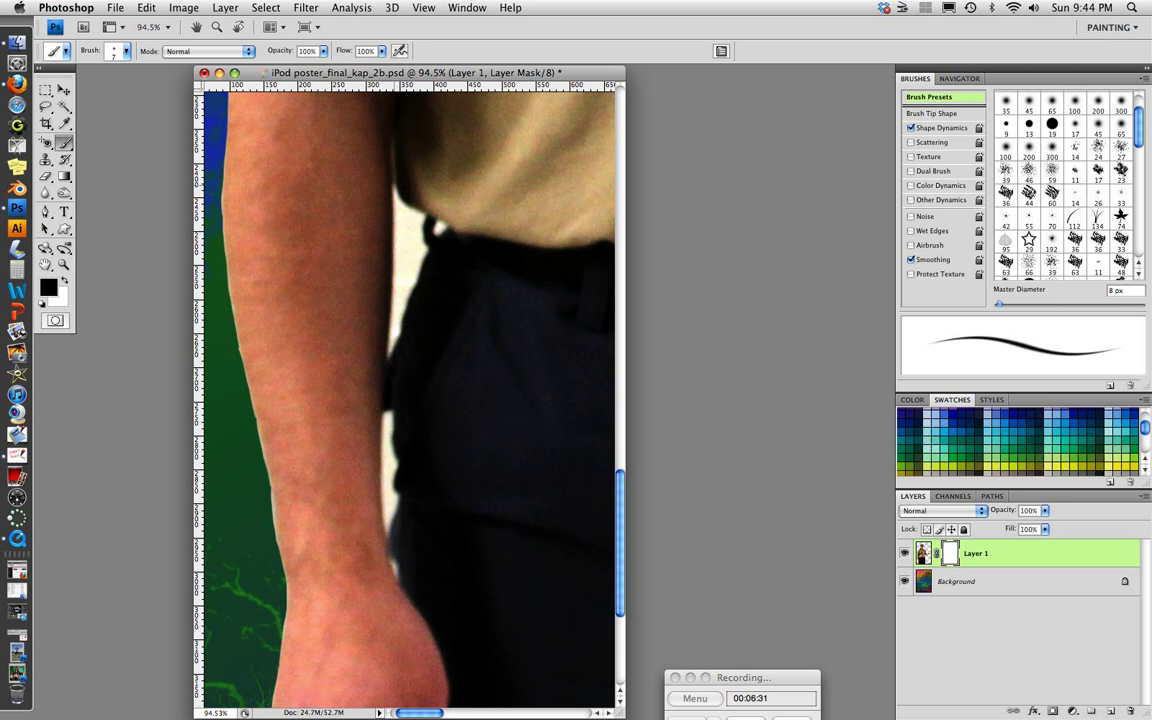
scroll(390, 196, up, 3)
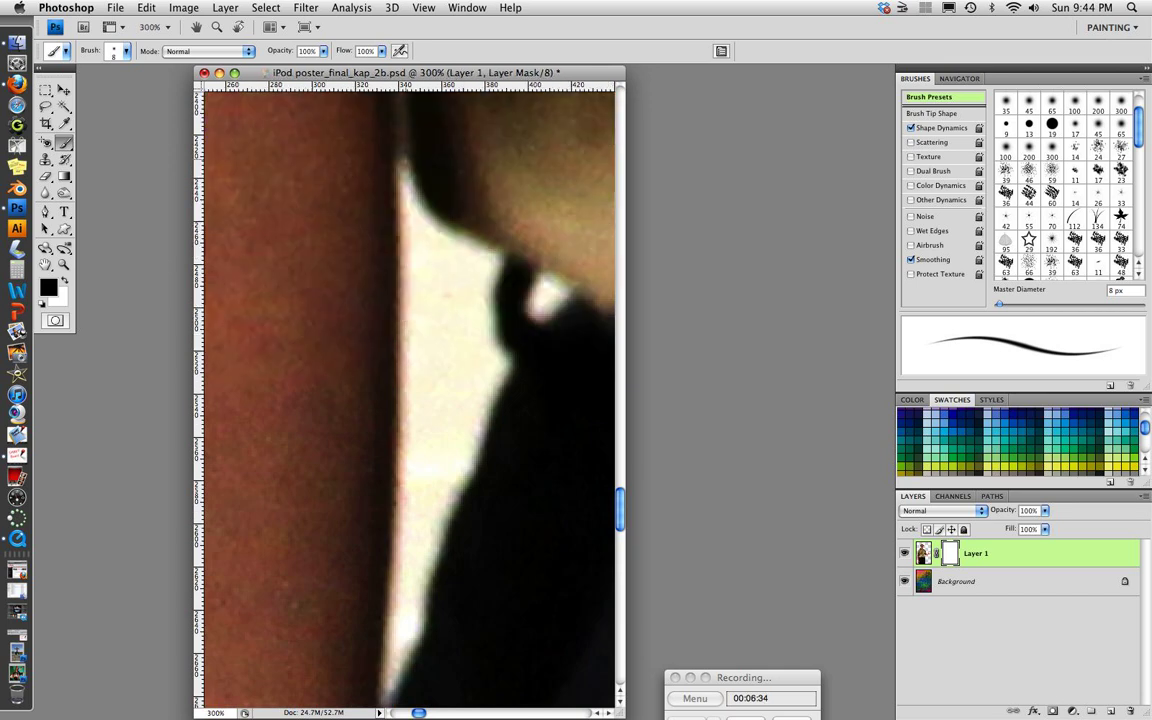
drag(402, 160, 410, 186)
key(super+z)
click(402, 160)
mouse_move(402, 160)
mouse_down()
mouse_move(422, 207)
mouse_move(505, 252)
mouse_up()
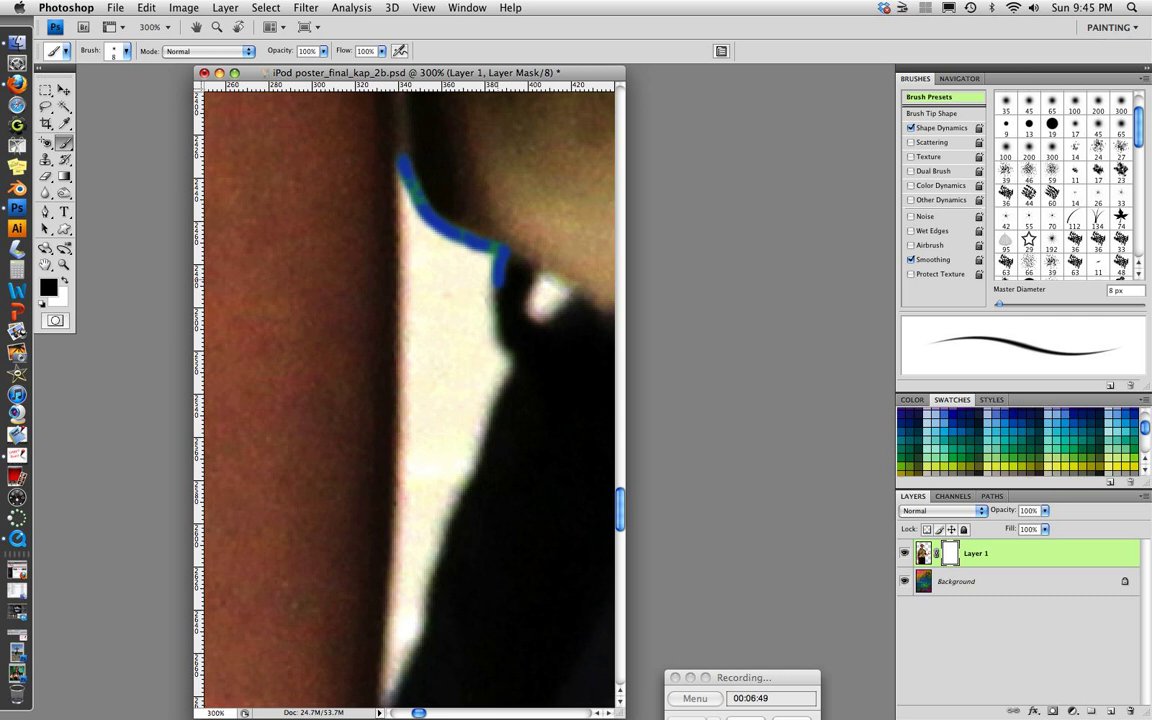
drag(500, 287, 511, 357)
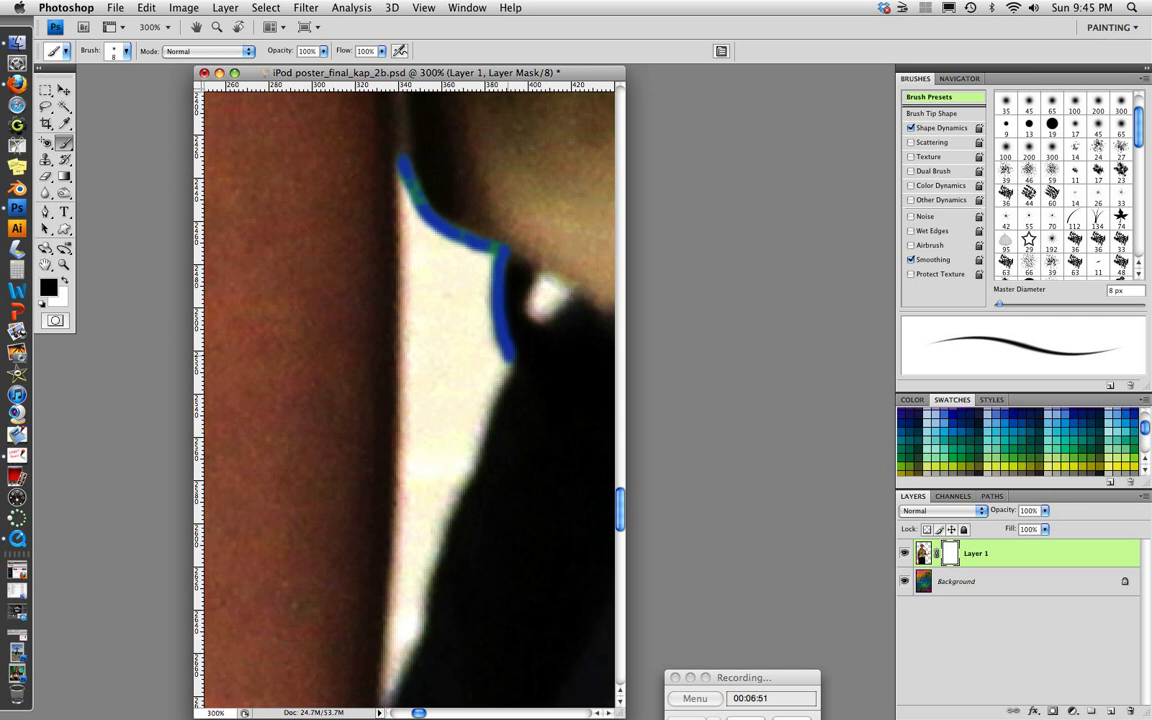
drag(509, 358, 494, 411)
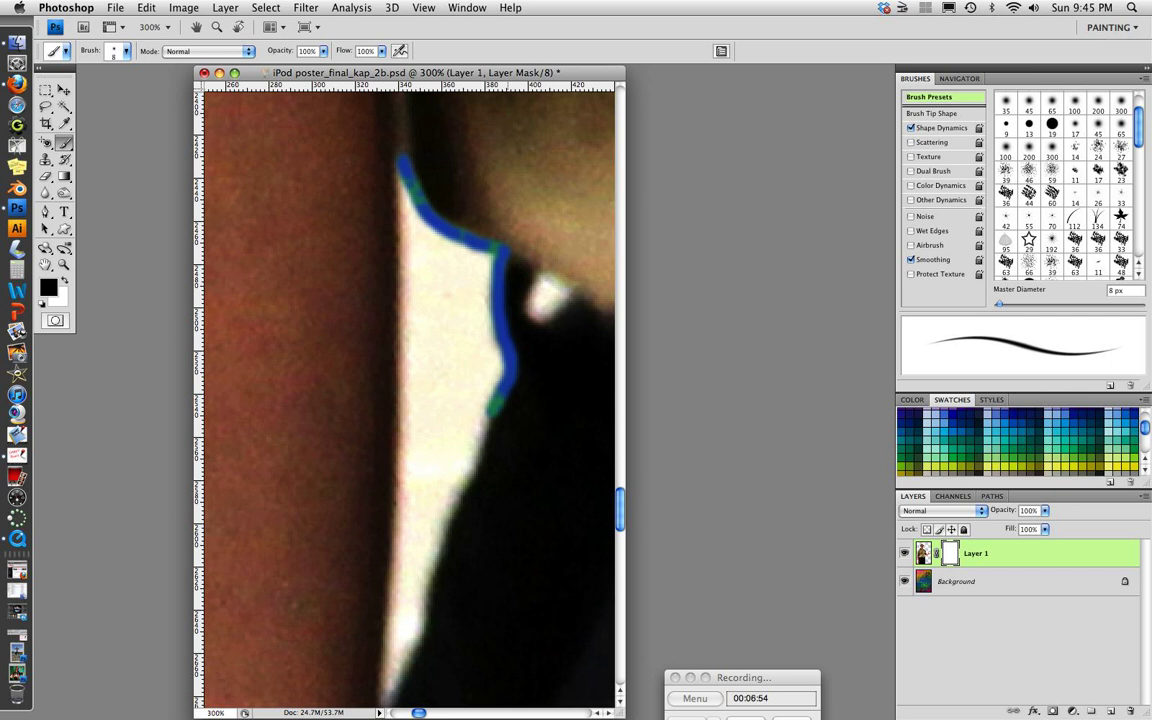
Mask out the small white spot under the shirt hem, correcting its upper edge by painting with white and again with black.
mouse_move(531, 273)
mouse_down()
mouse_move(552, 313)
mouse_move(540, 266)
mouse_move(552, 298)
mouse_up()
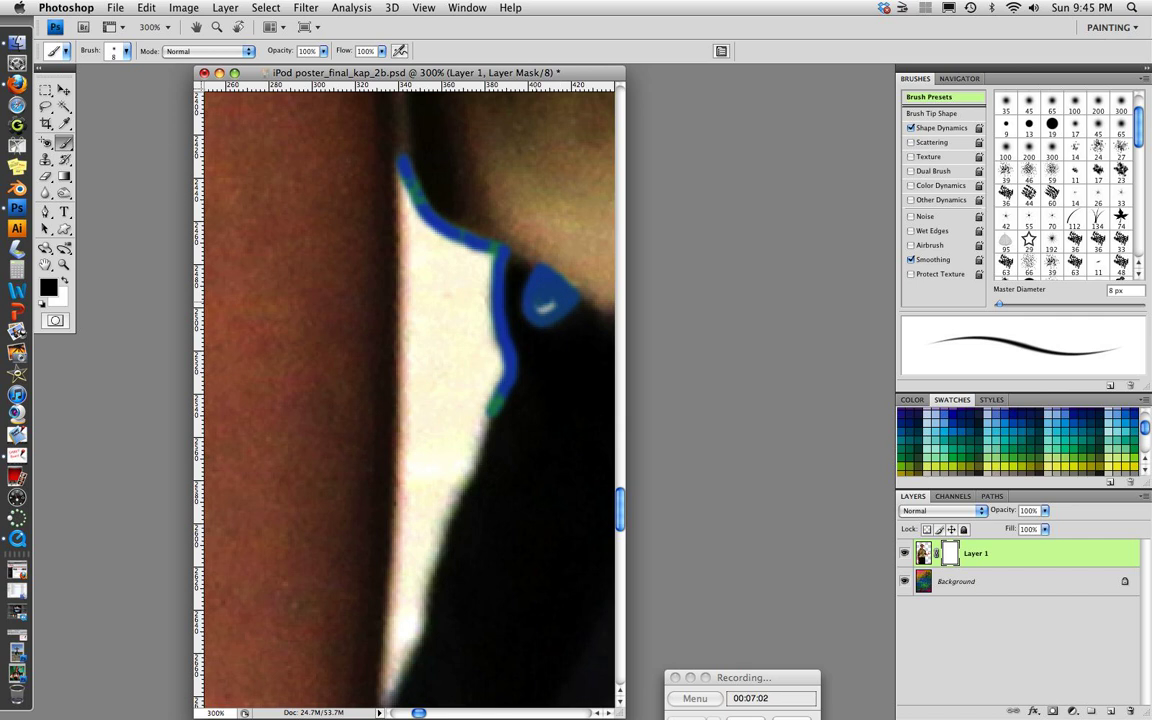
click(545, 306)
key(x)
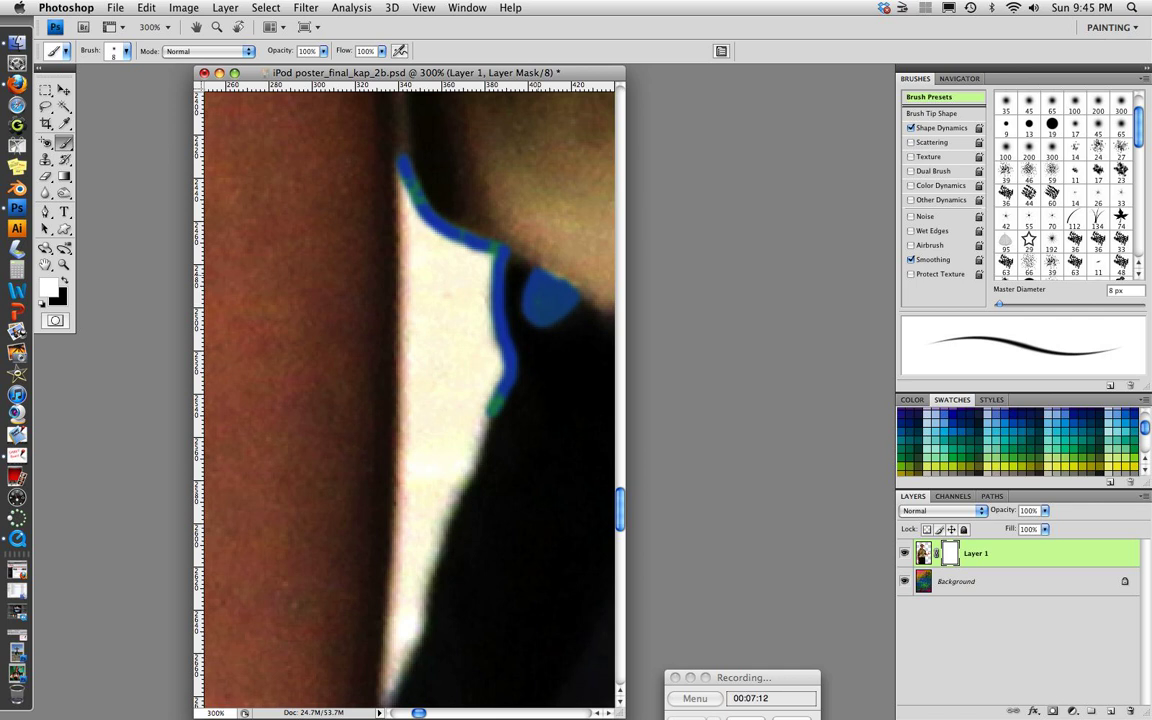
mouse_move(541, 267)
mouse_down()
mouse_move(577, 288)
mouse_move(574, 298)
mouse_up()
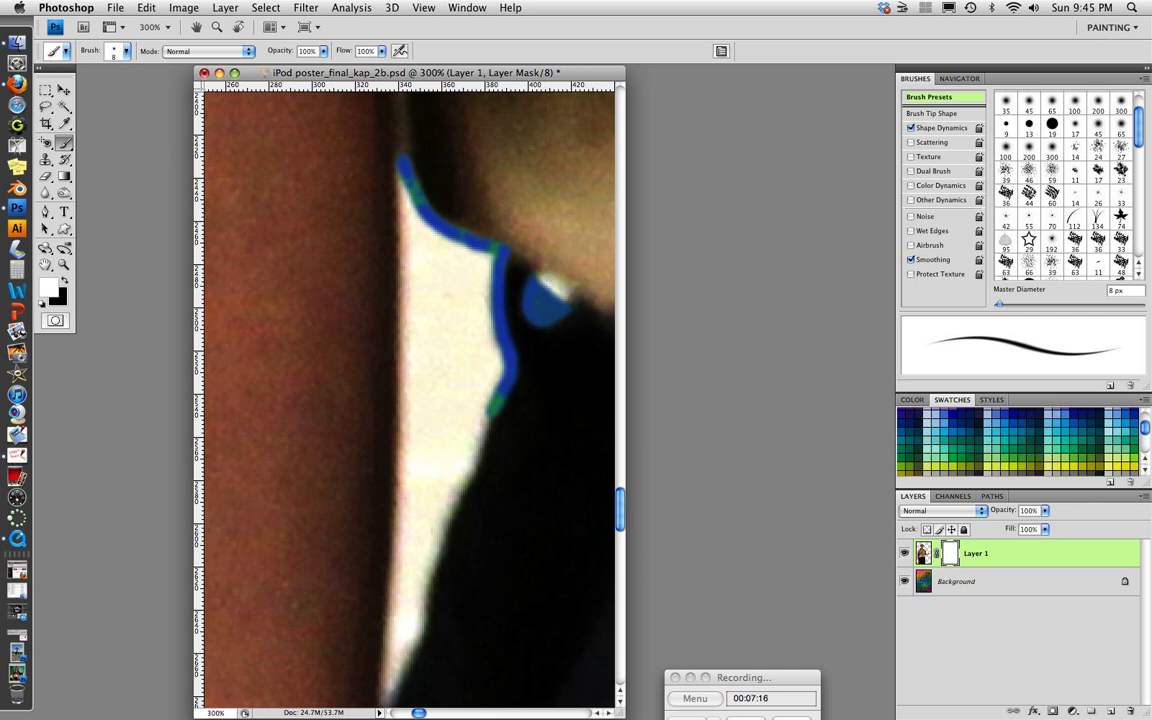
key(x)
drag(545, 278, 567, 293)
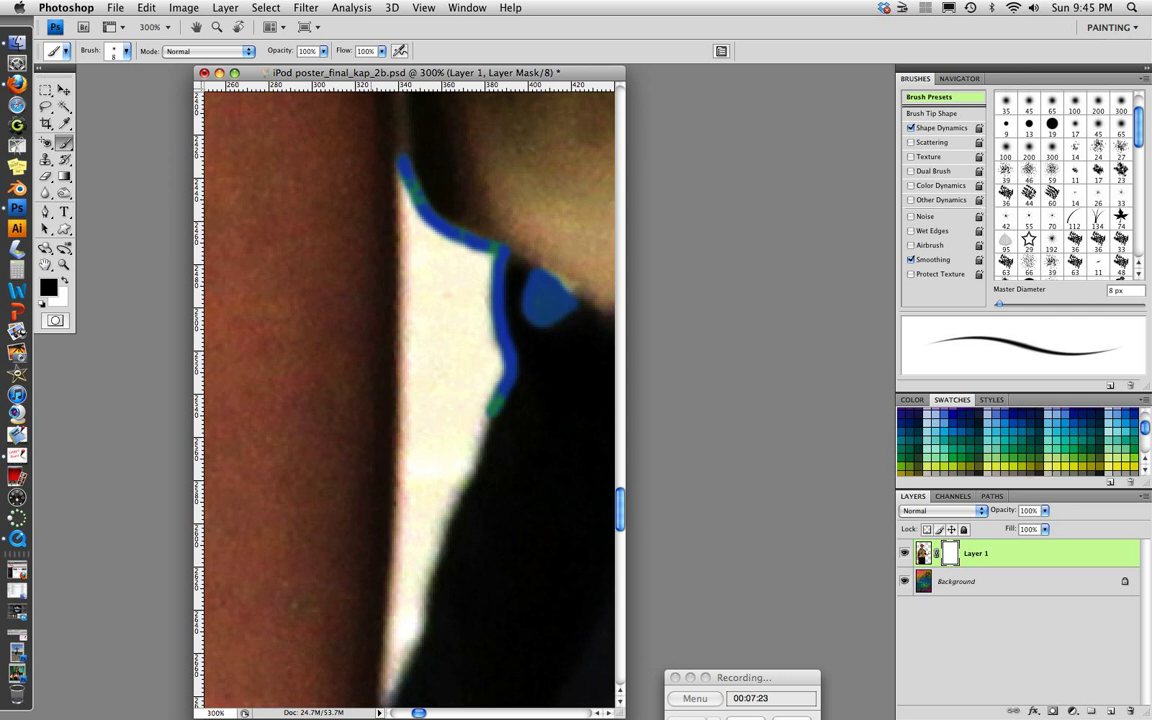
Mask the off-white gap along the inner edge of the lowered arm, down to the gap's narrow lower tip.
drag(402, 168, 405, 466)
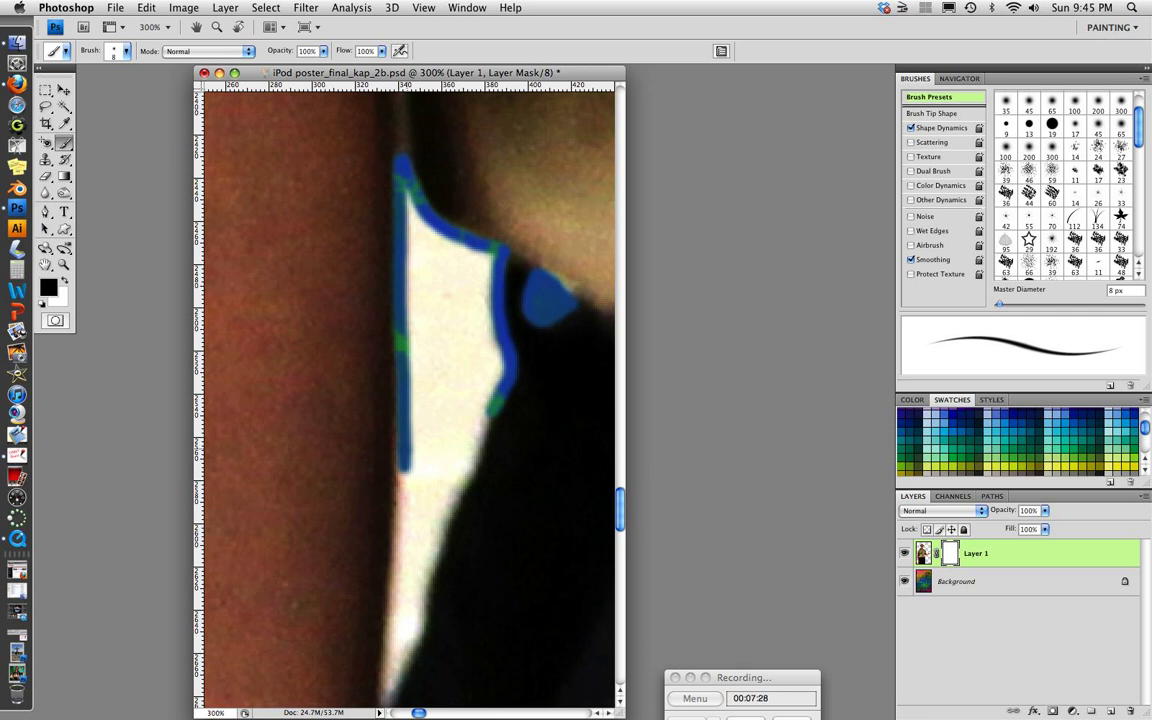
mouse_move(405, 468)
mouse_down()
mouse_move(400, 650)
mouse_move(432, 515)
mouse_up()
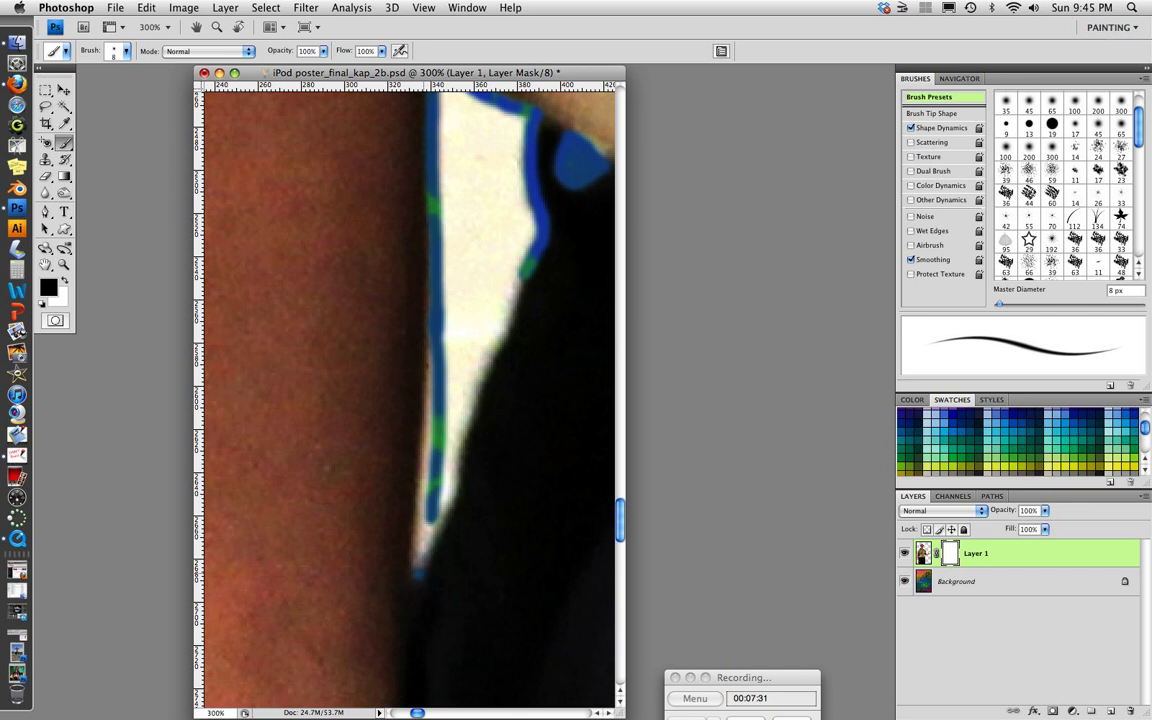
drag(432, 495, 416, 574)
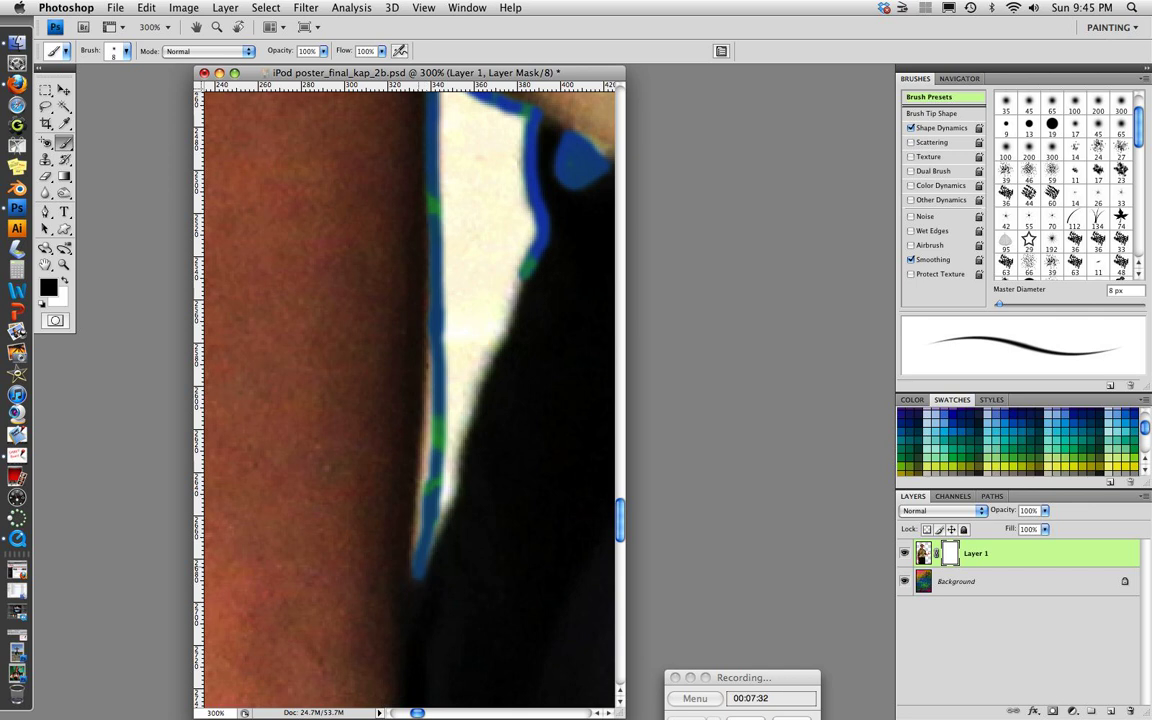
drag(420, 527, 416, 553)
drag(432, 372, 420, 525)
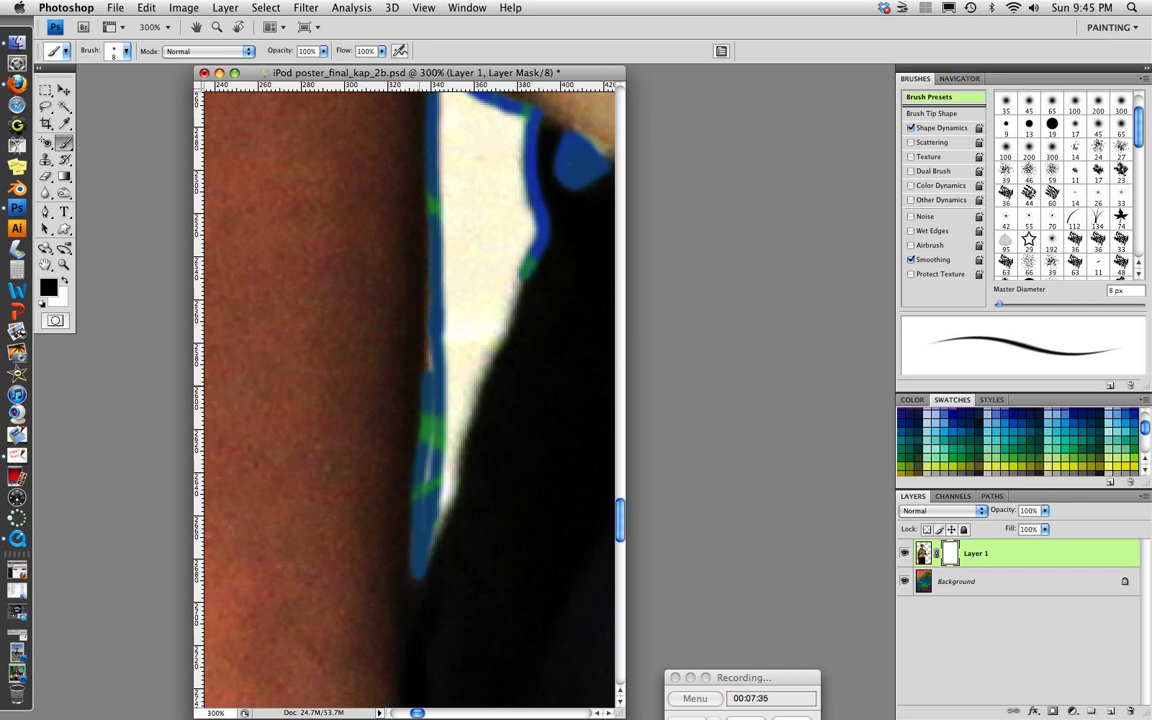
drag(431, 326, 429, 373)
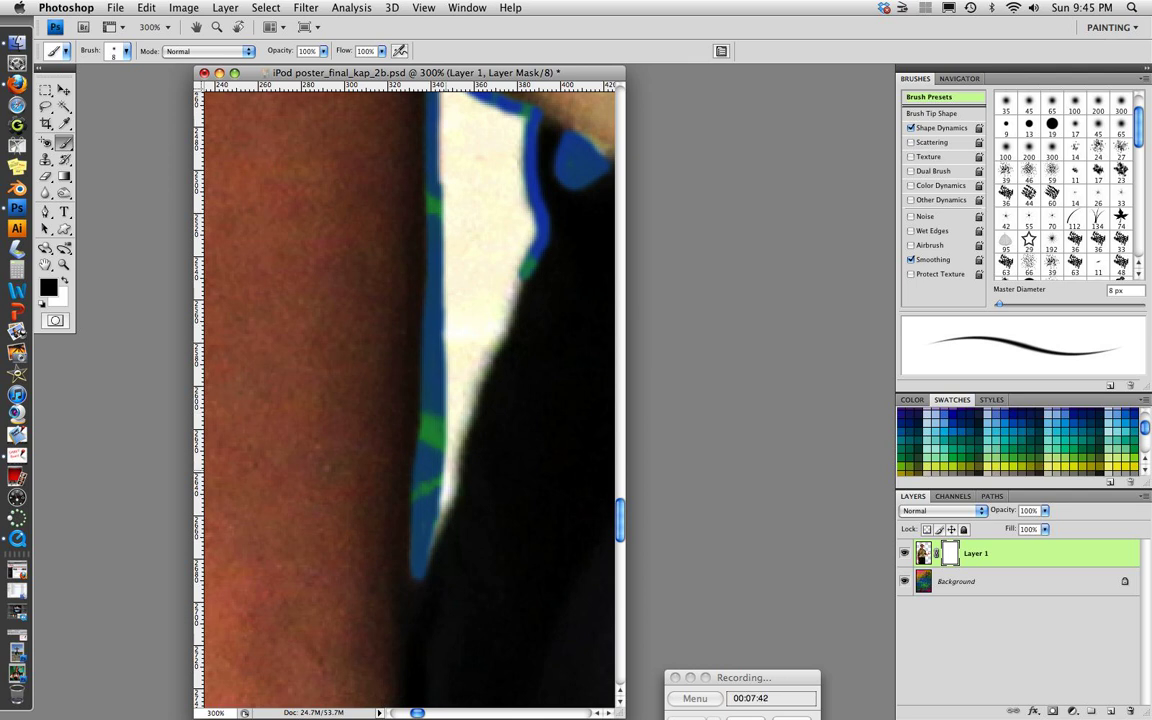
Mask the gap's remaining edge along the trousers, then clean up its narrow lower part and upper corner.
drag(460, 466, 437, 510)
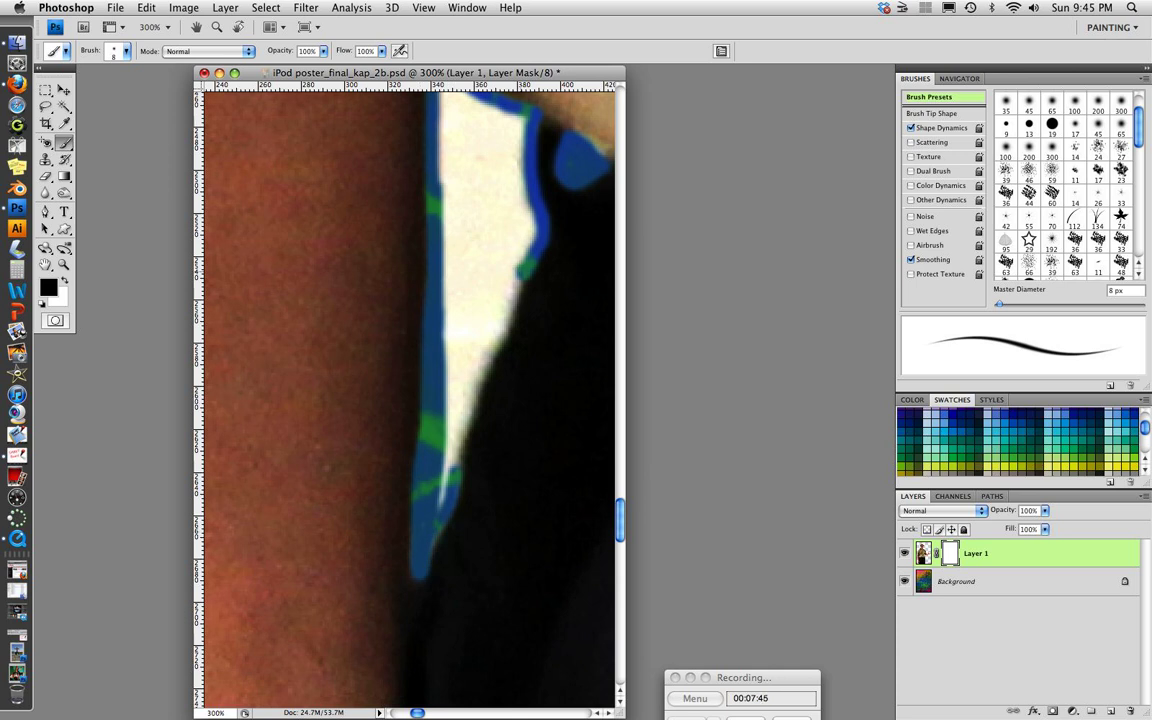
mouse_move(529, 264)
mouse_down()
mouse_move(481, 407)
mouse_move(444, 470)
mouse_up()
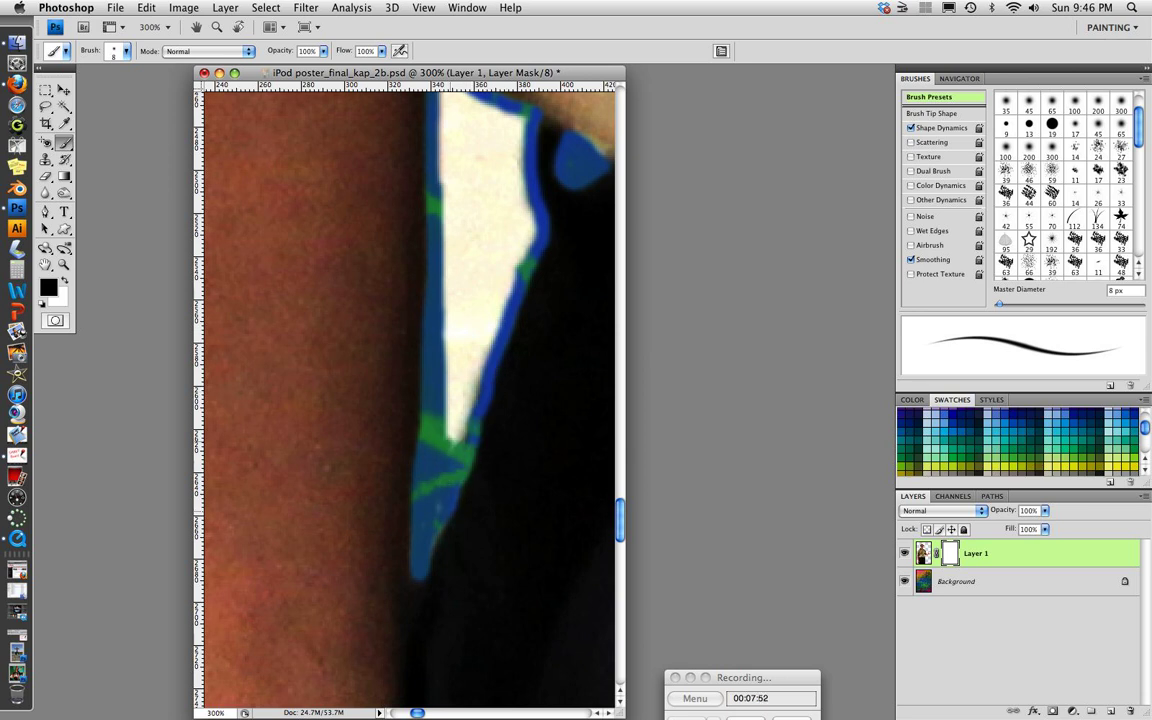
drag(464, 410, 425, 543)
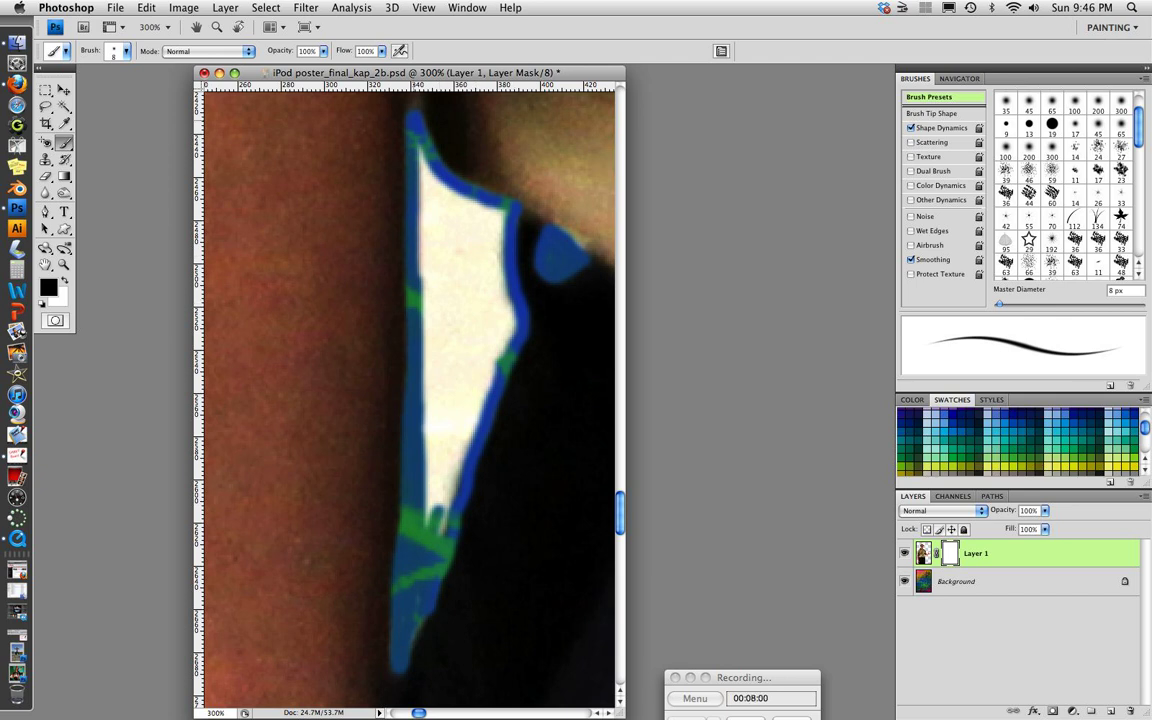
drag(418, 144, 496, 206)
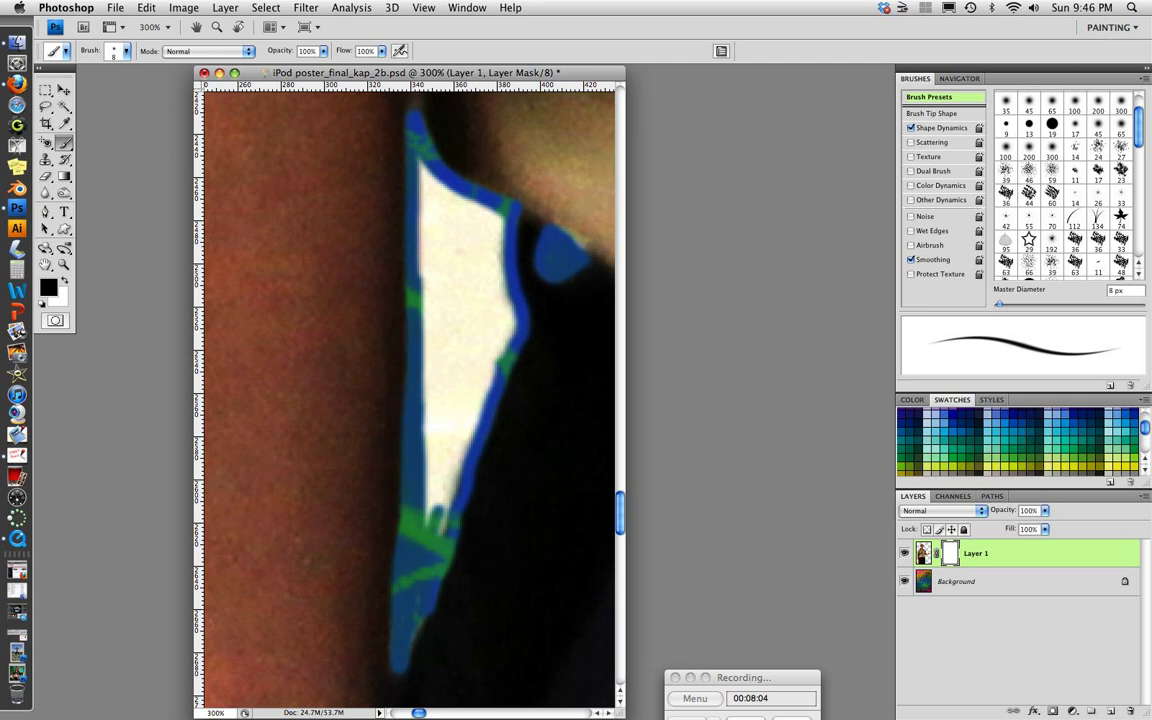
Select the remaining off-white area between the lowered arm and waist with the Magic Wand, fill it on the mask with the black foreground color, and deselect.
key(w)
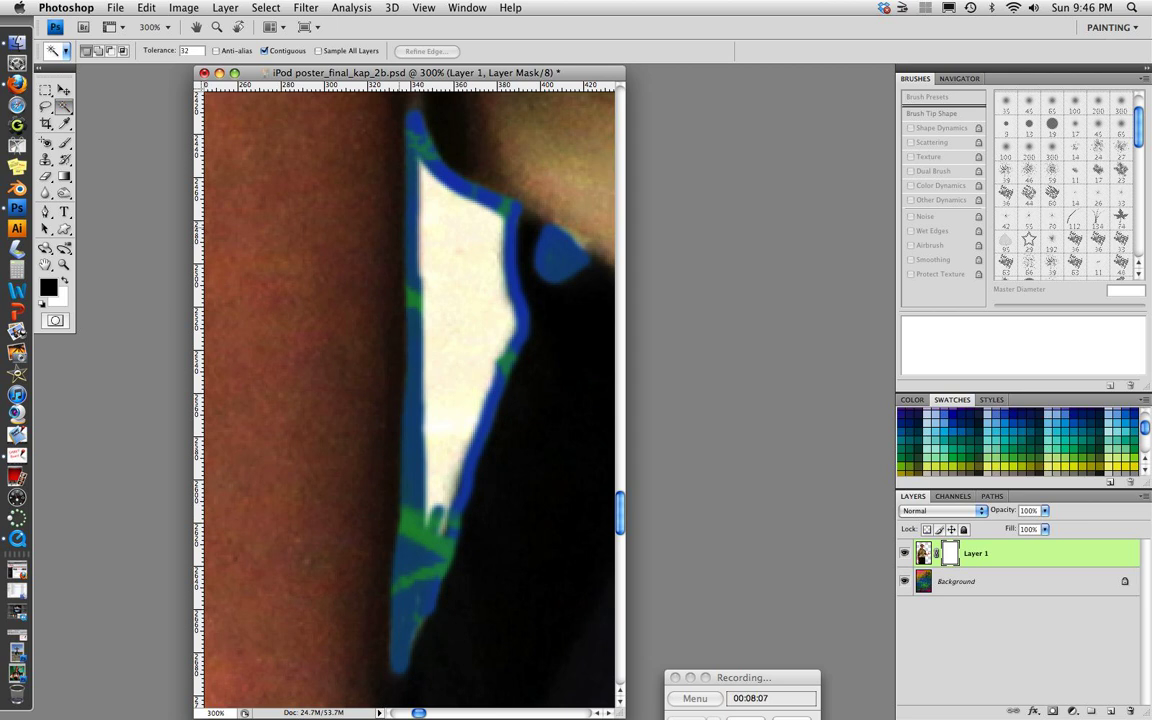
click(447, 345)
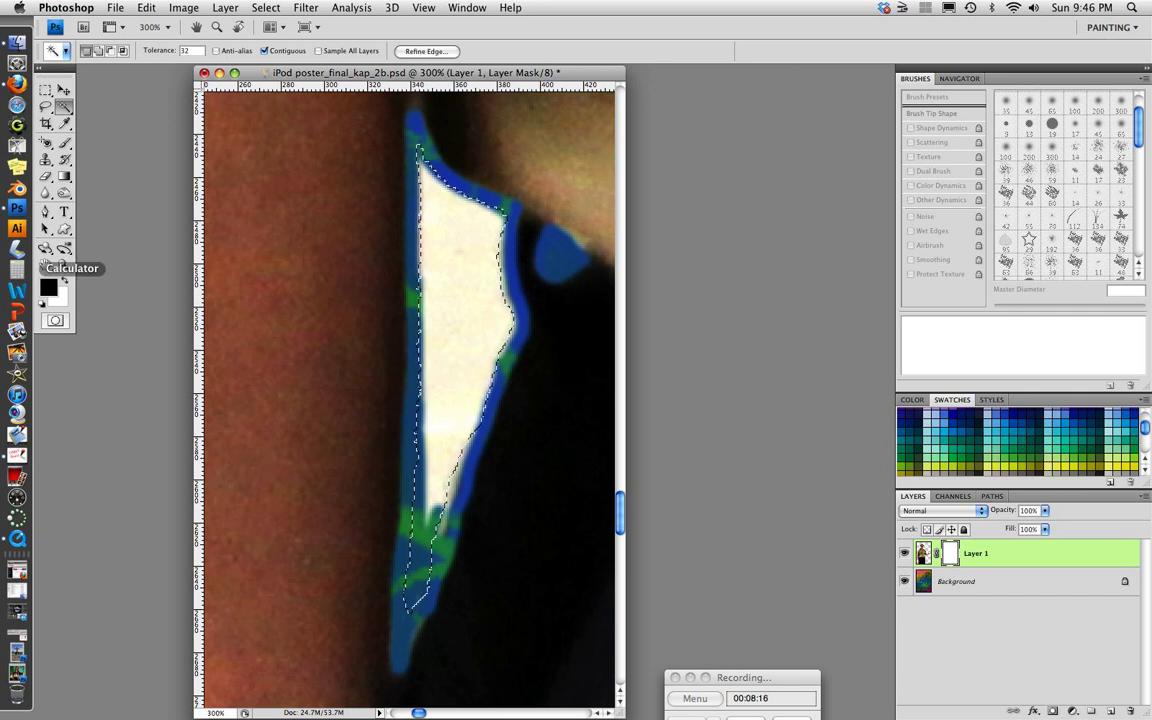
click(146, 8)
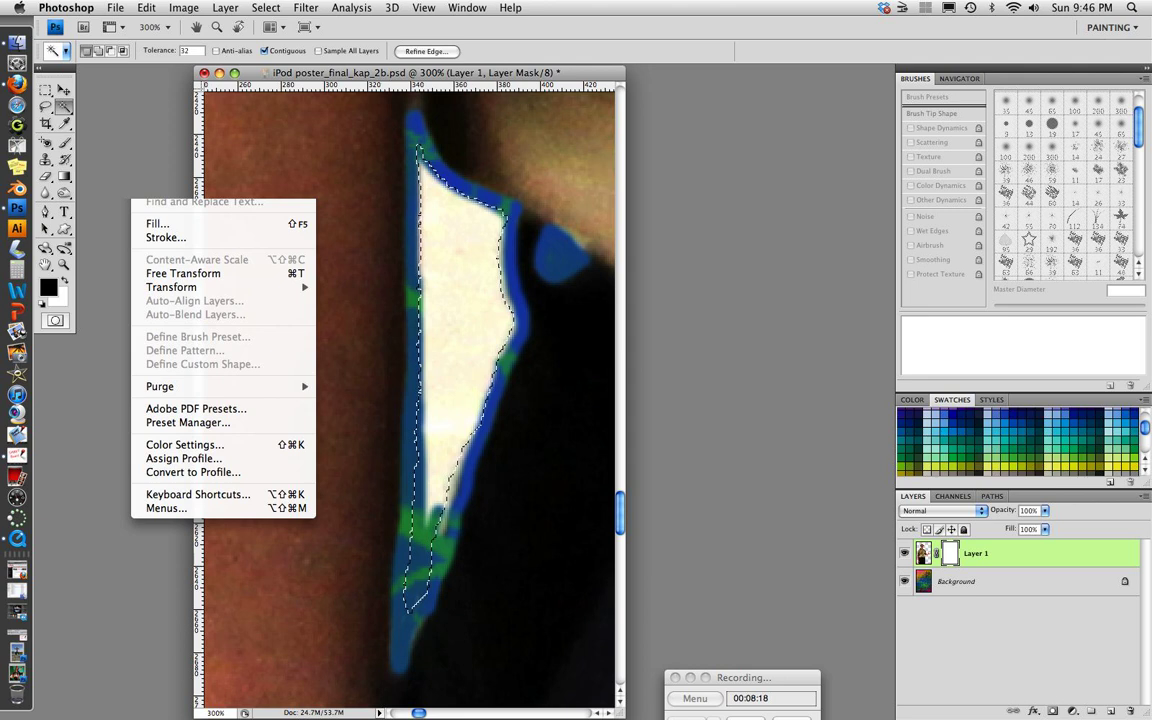
click(158, 224)
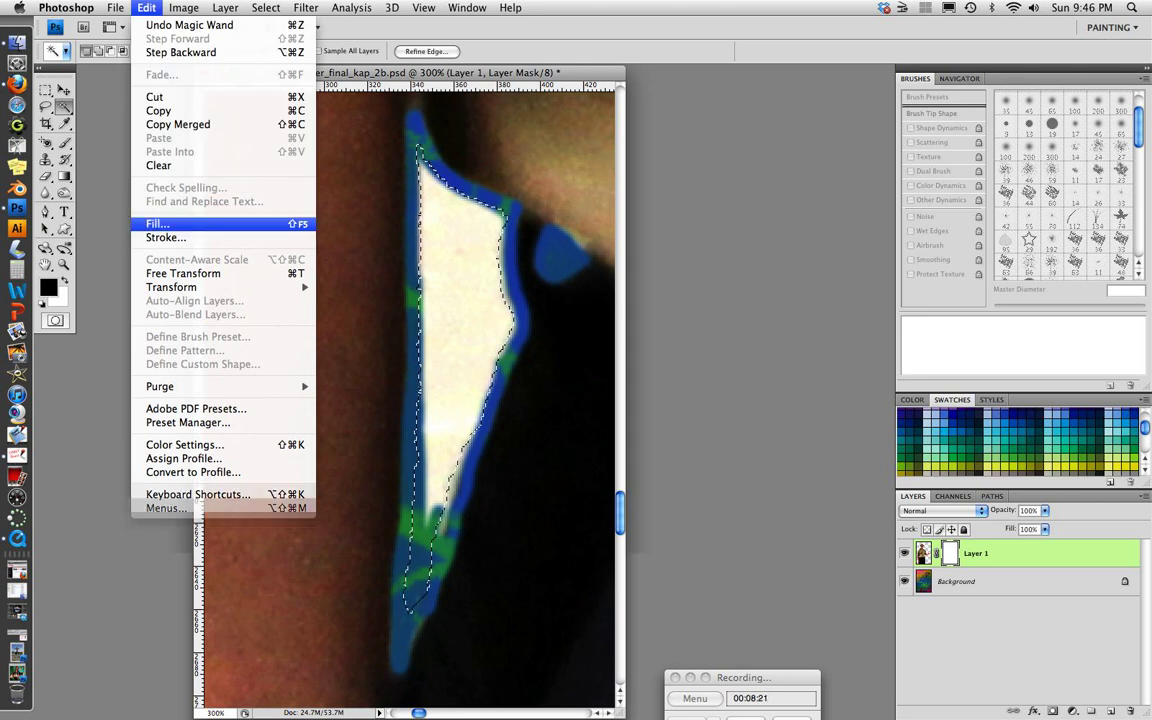
click(157, 223)
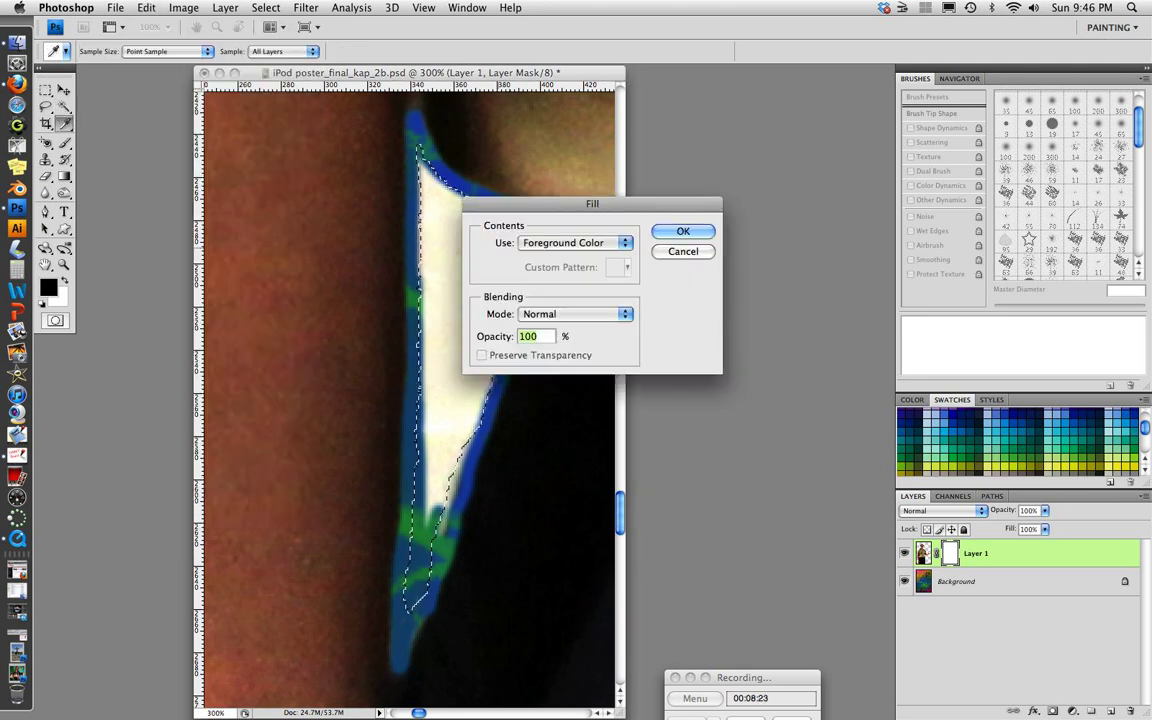
key(Return)
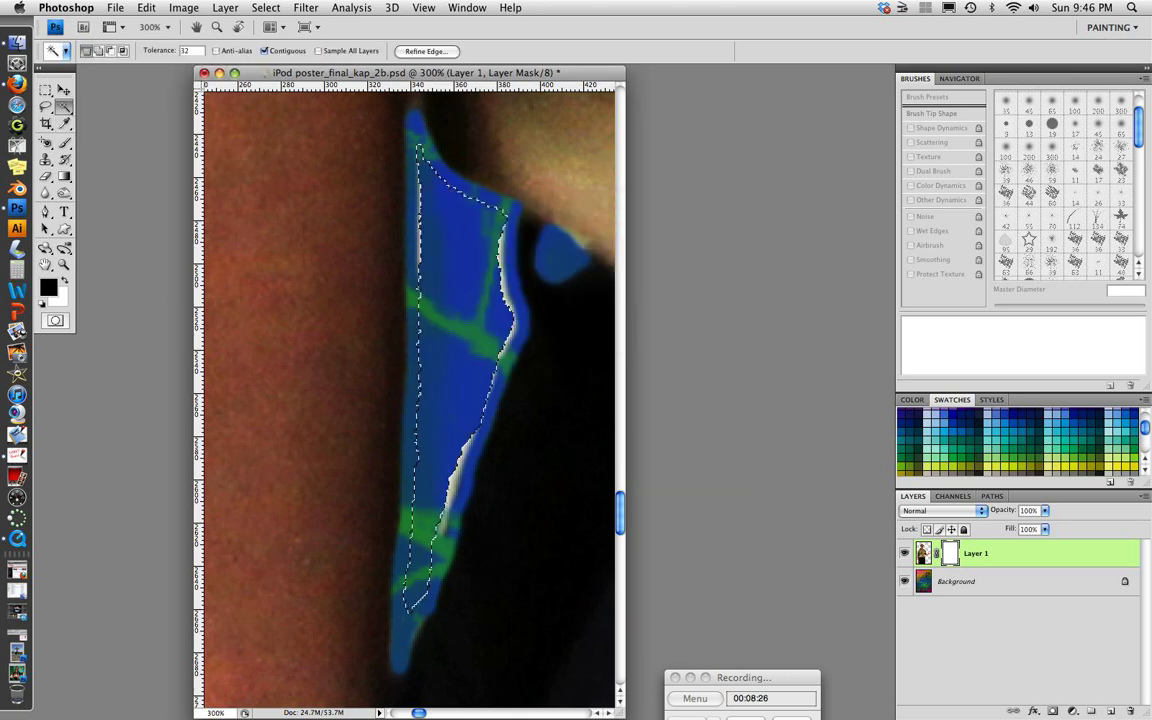
key(super+d)
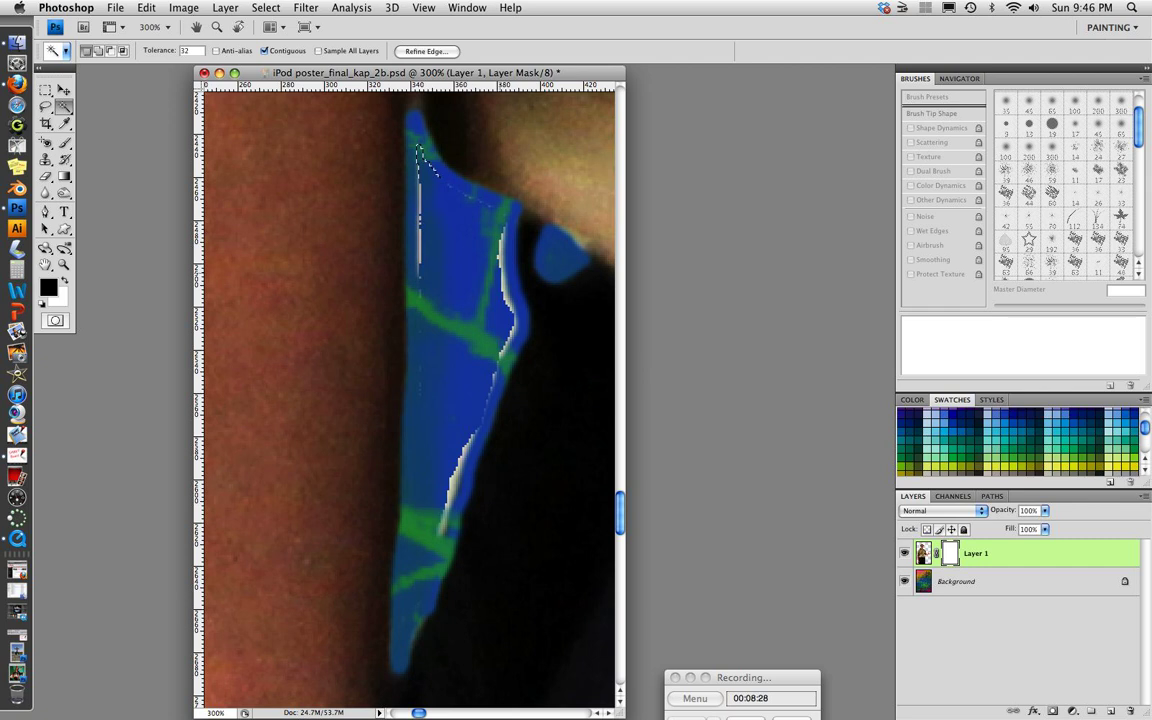
Brush black over the leftover light slivers along the arm and trouser edges of the filled waist gap.
click(64, 143)
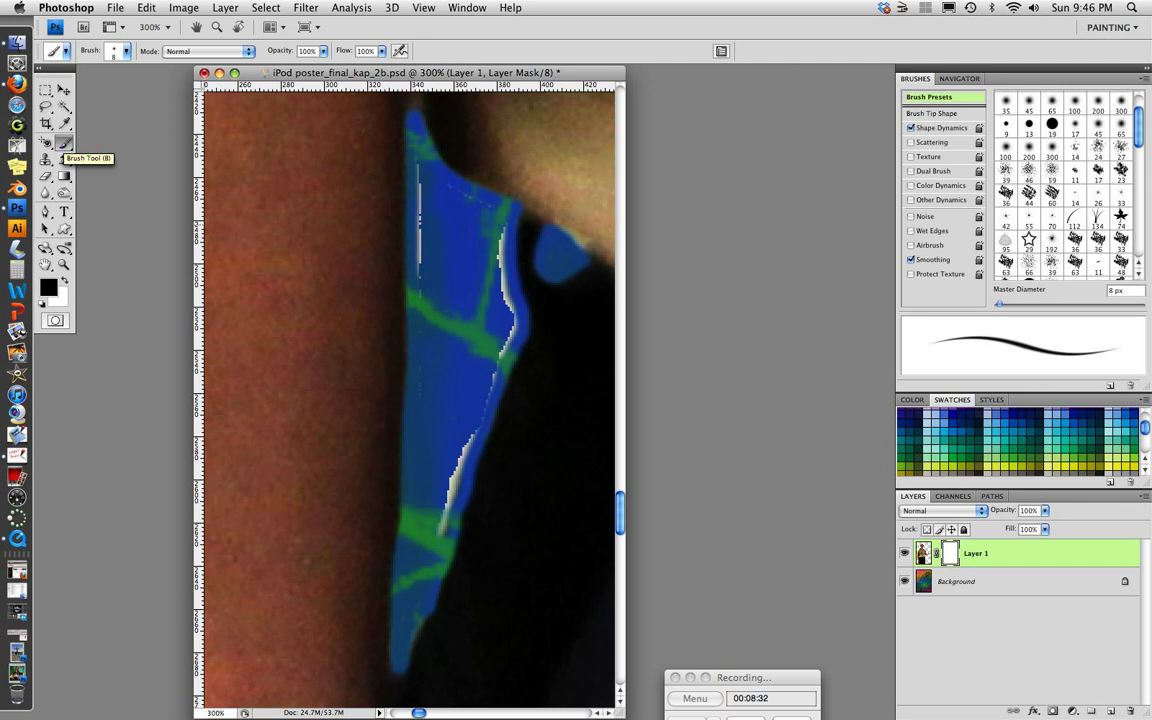
drag(420, 226, 418, 168)
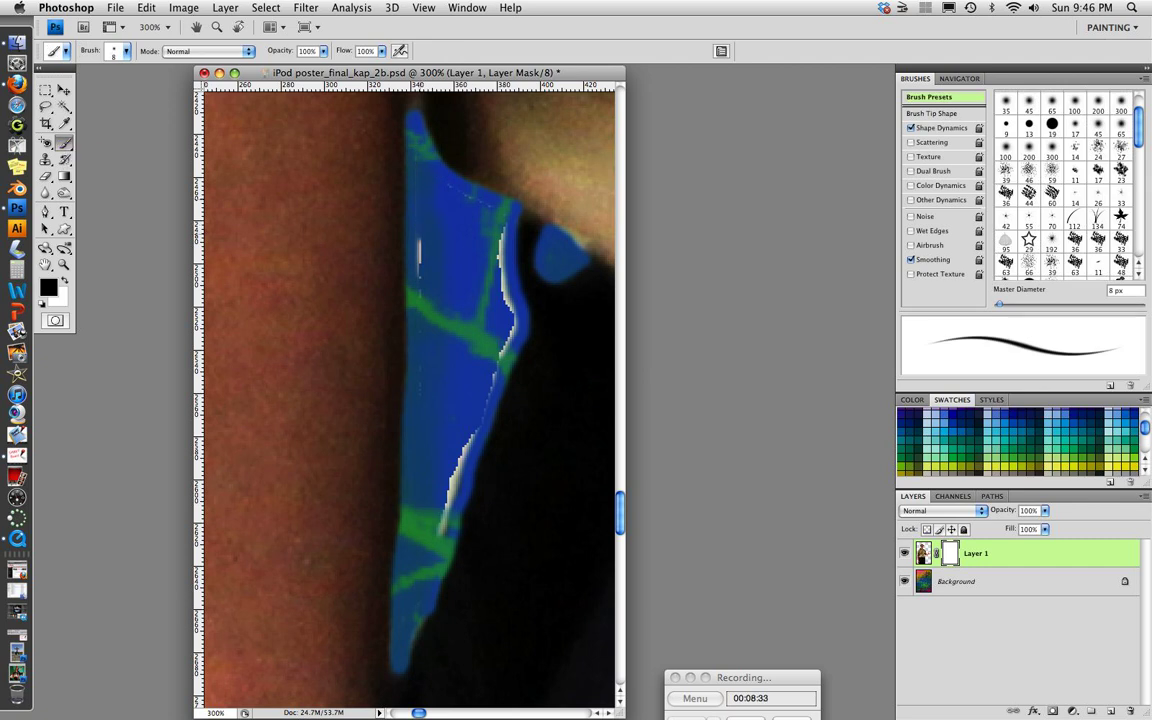
drag(419, 236, 419, 390)
mouse_move(502, 238)
mouse_down()
mouse_move(512, 320)
mouse_move(444, 525)
mouse_up()
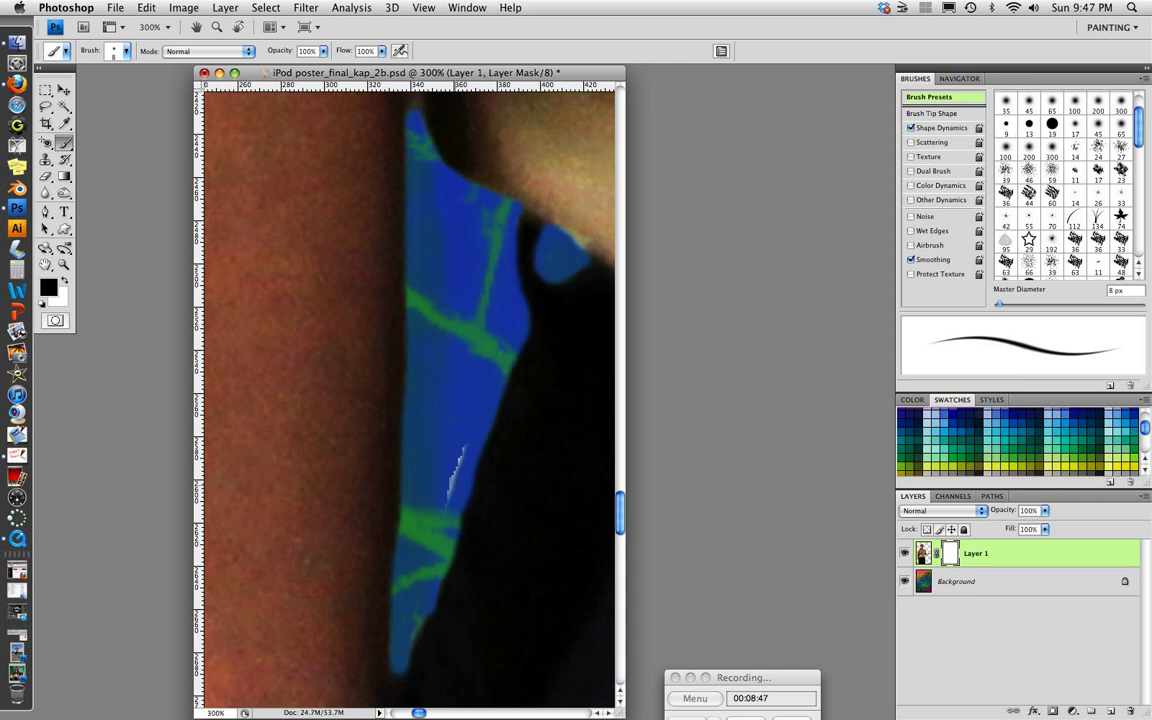
drag(466, 444, 447, 503)
Mask the edges of the small off-white gap between wrist and trousers, following the trousers, the narrow lower tip and the inner arm.
key(super+0)
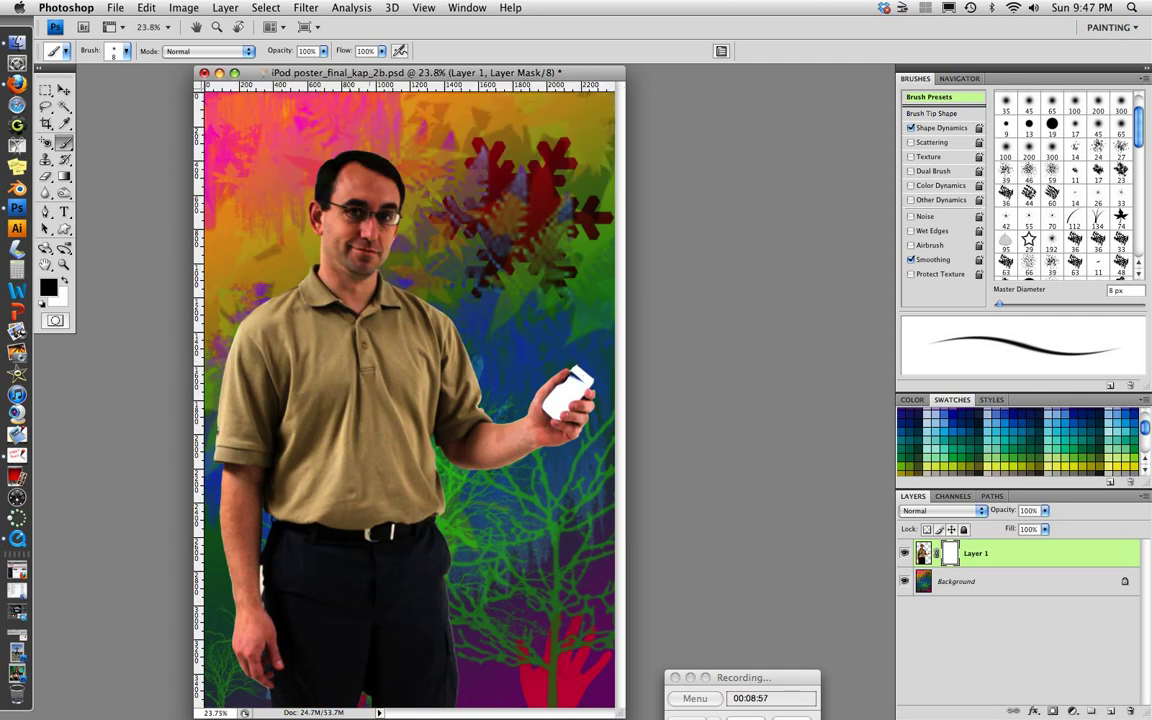
drag(229, 560, 284, 615)
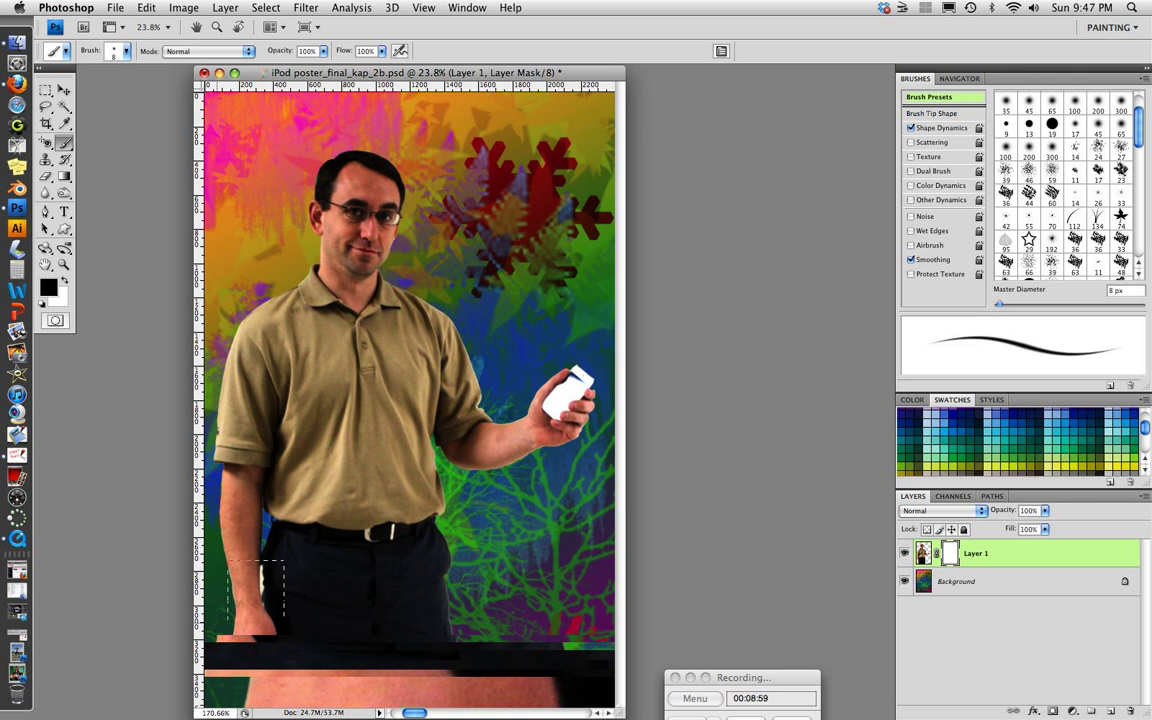
drag(458, 208, 461, 297)
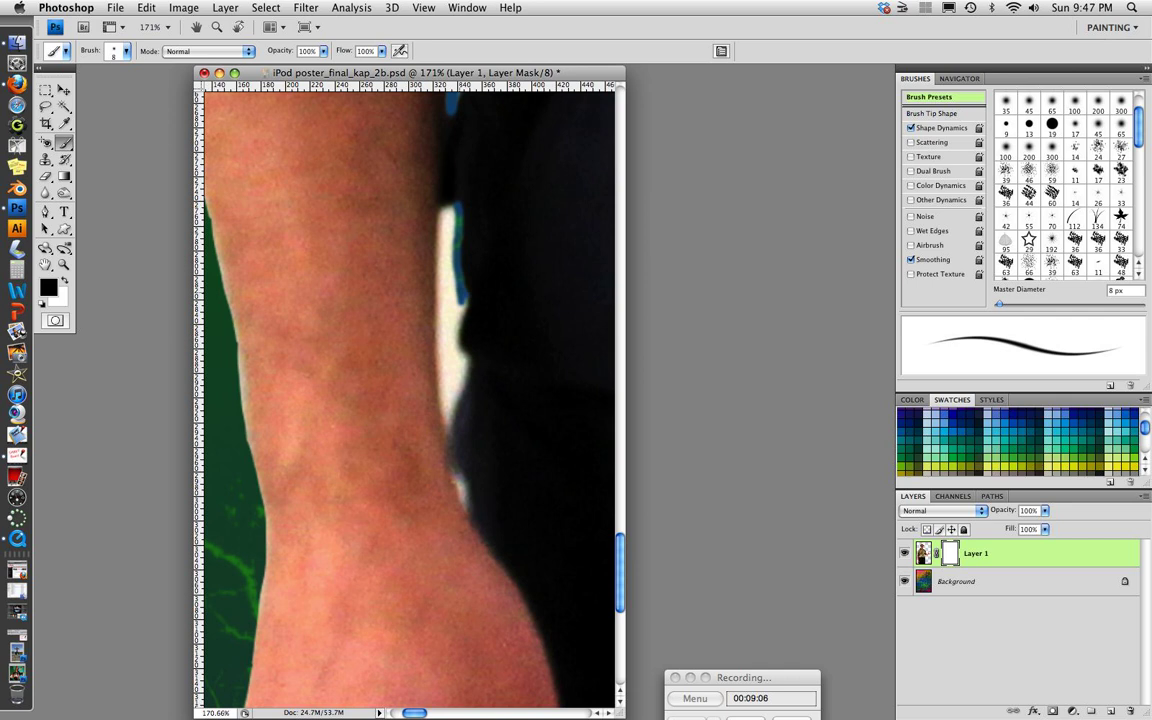
mouse_move(461, 298)
mouse_down()
mouse_move(465, 385)
mouse_move(452, 436)
mouse_up()
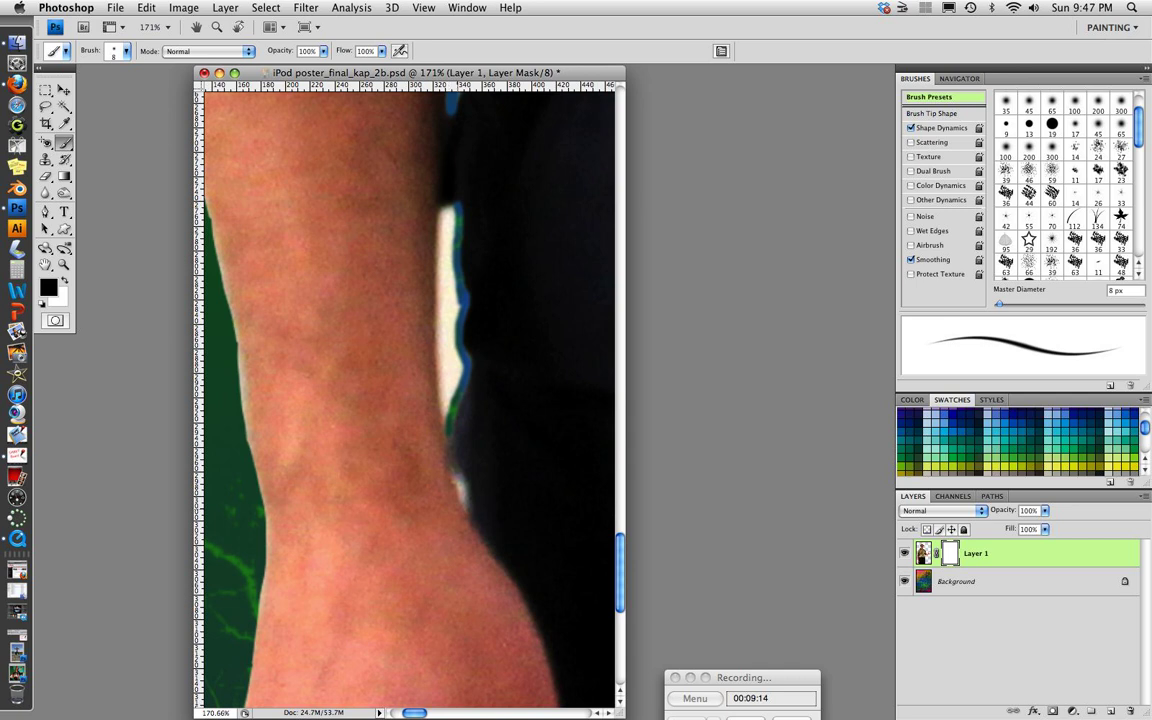
drag(455, 440, 465, 505)
drag(453, 430, 466, 504)
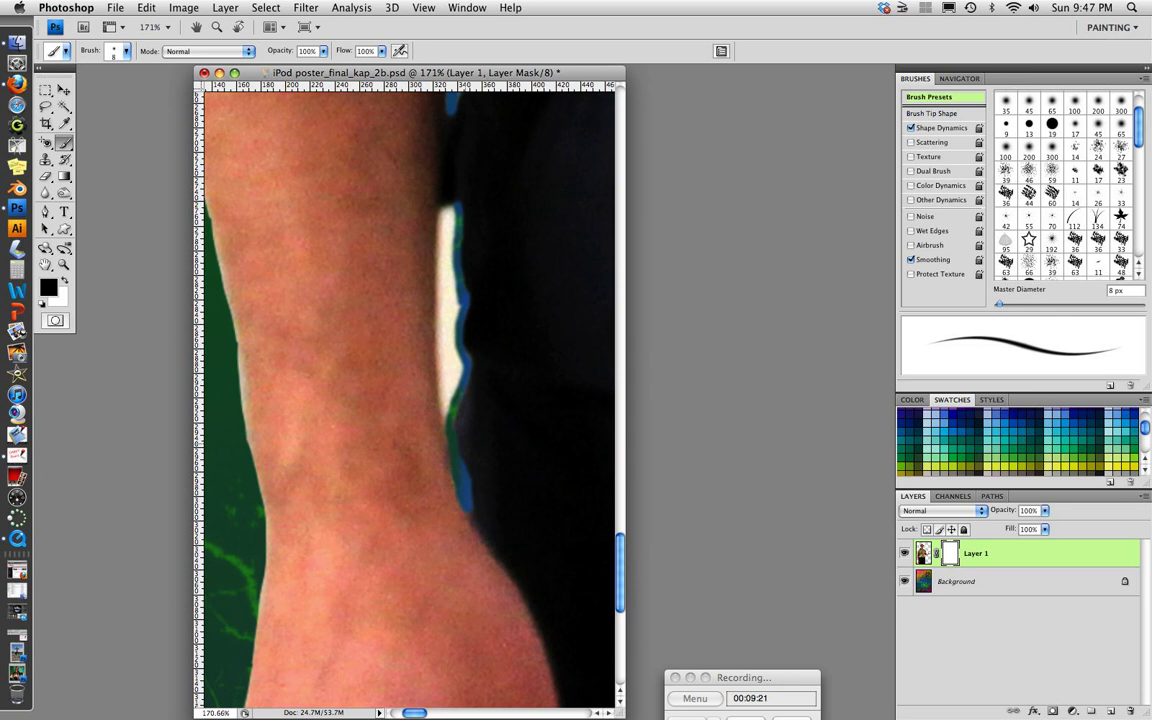
drag(444, 366, 450, 440)
mouse_move(441, 220)
mouse_down()
mouse_move(455, 212)
mouse_move(446, 410)
mouse_up()
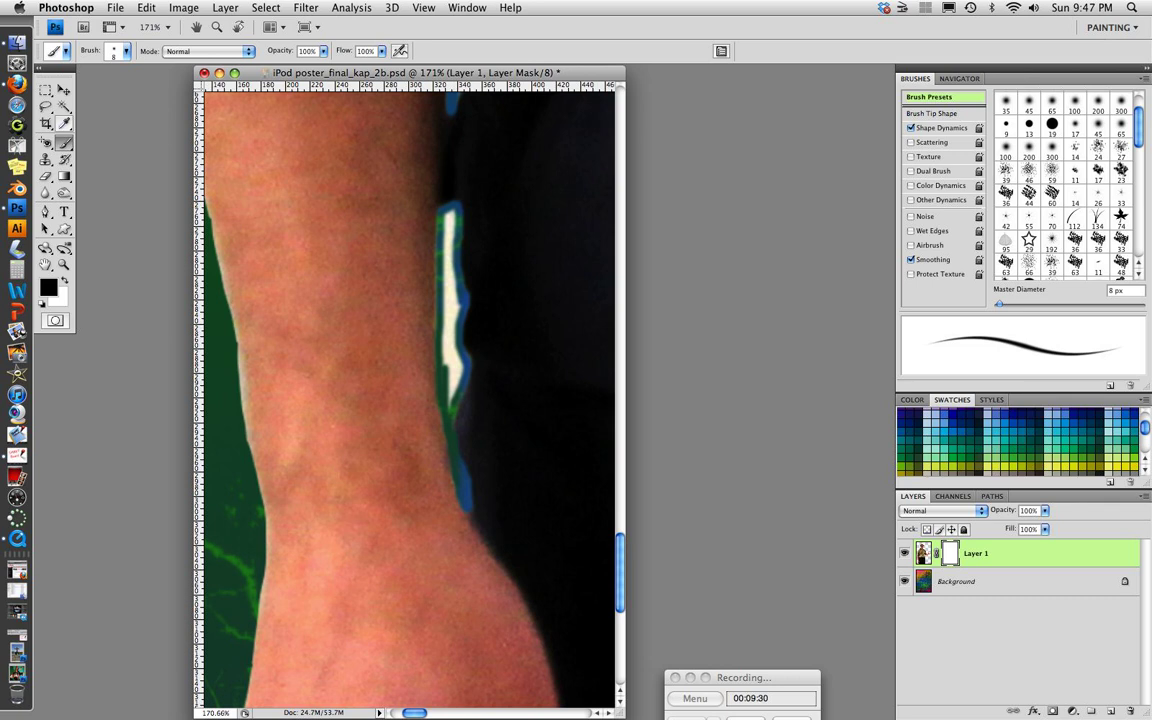
Select the off-white center of the wrist gap with the Magic Wand, extend the selection, fill it with black on the mask, and deselect.
click(64, 106)
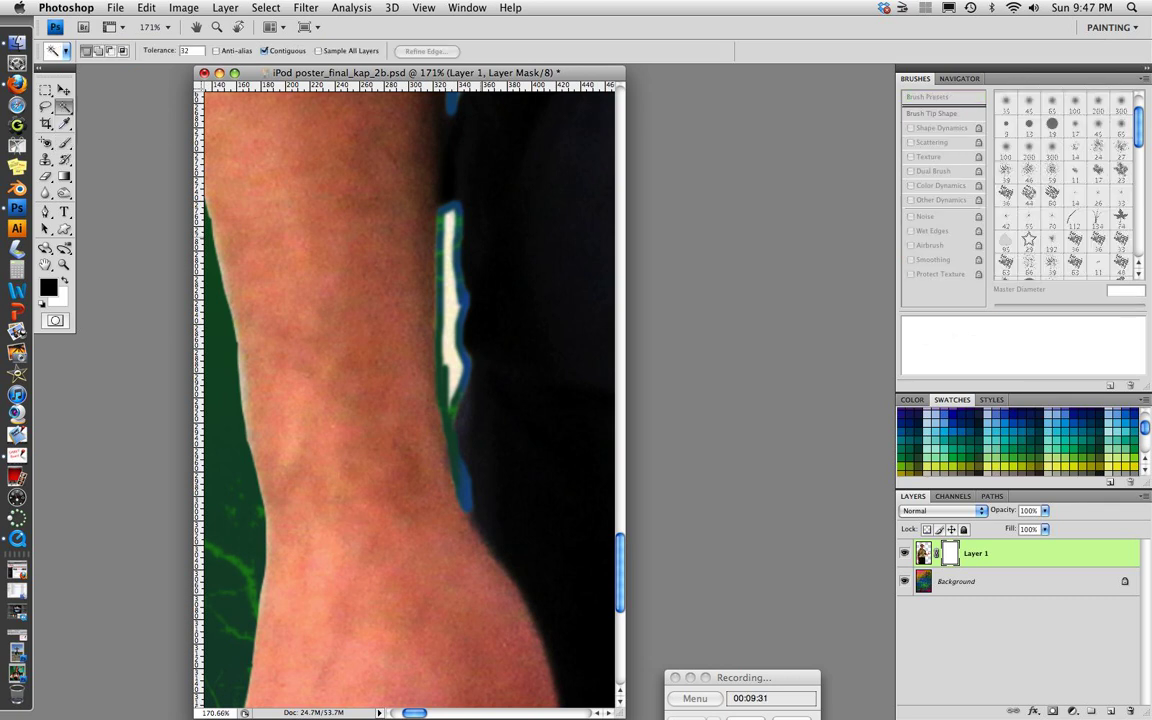
click(453, 262)
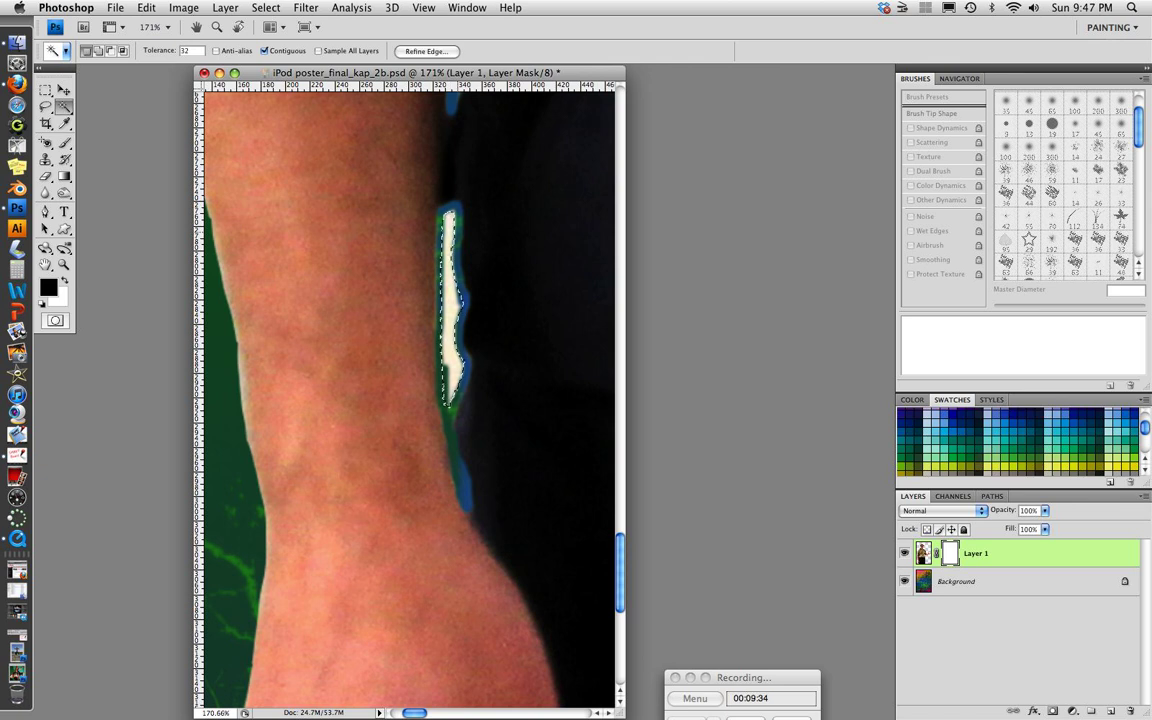
alt+click(451, 272)
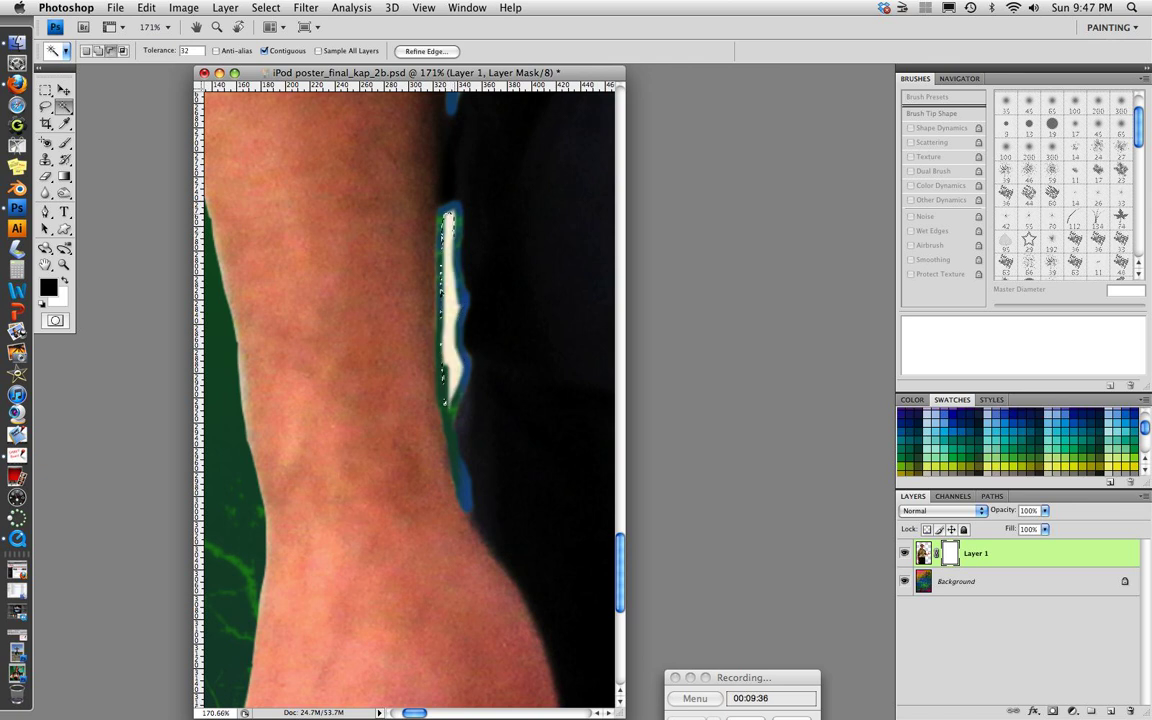
key(super+z)
shift+click(452, 312)
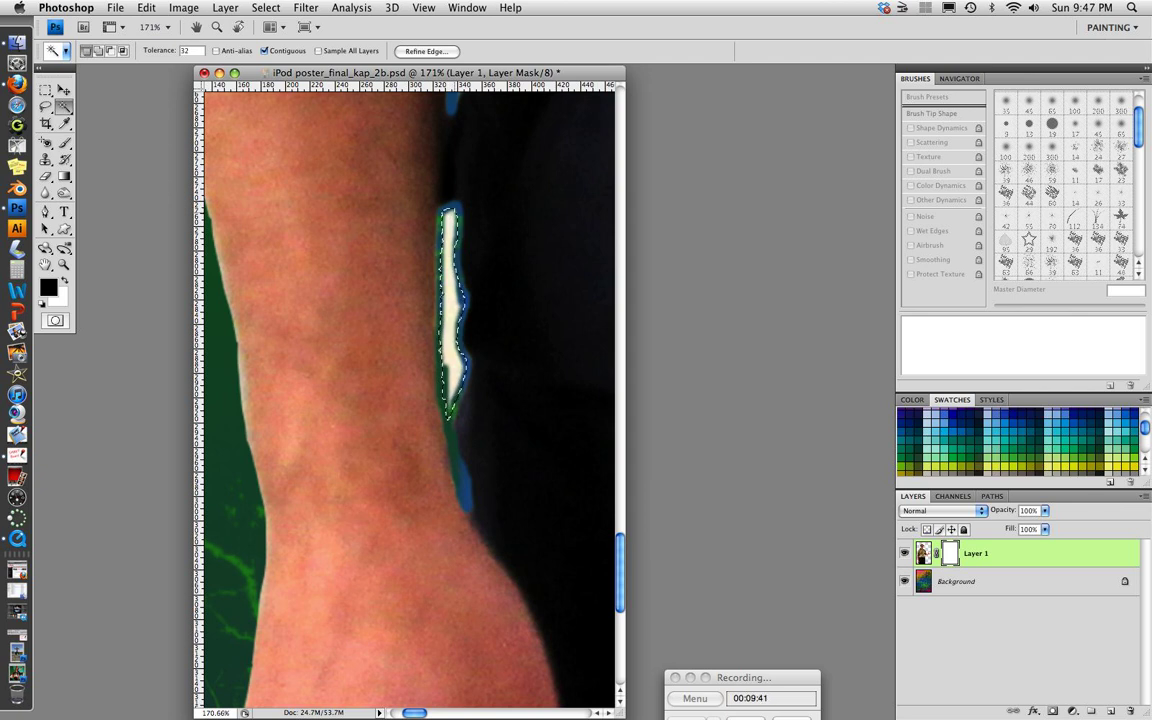
key(alt+BackSpace)
key(super+d)
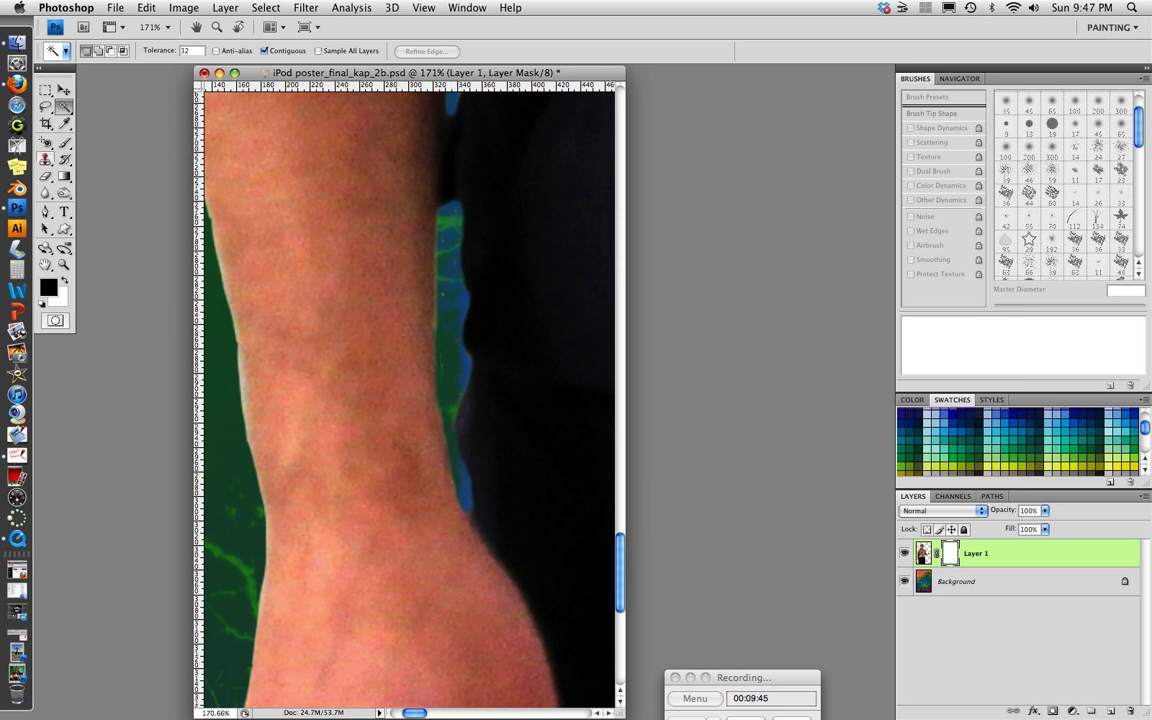
Brush out the off-white background patch seen through the outer part of the glasses' lens, and view the whole poster with the panels hidden.
key(b)
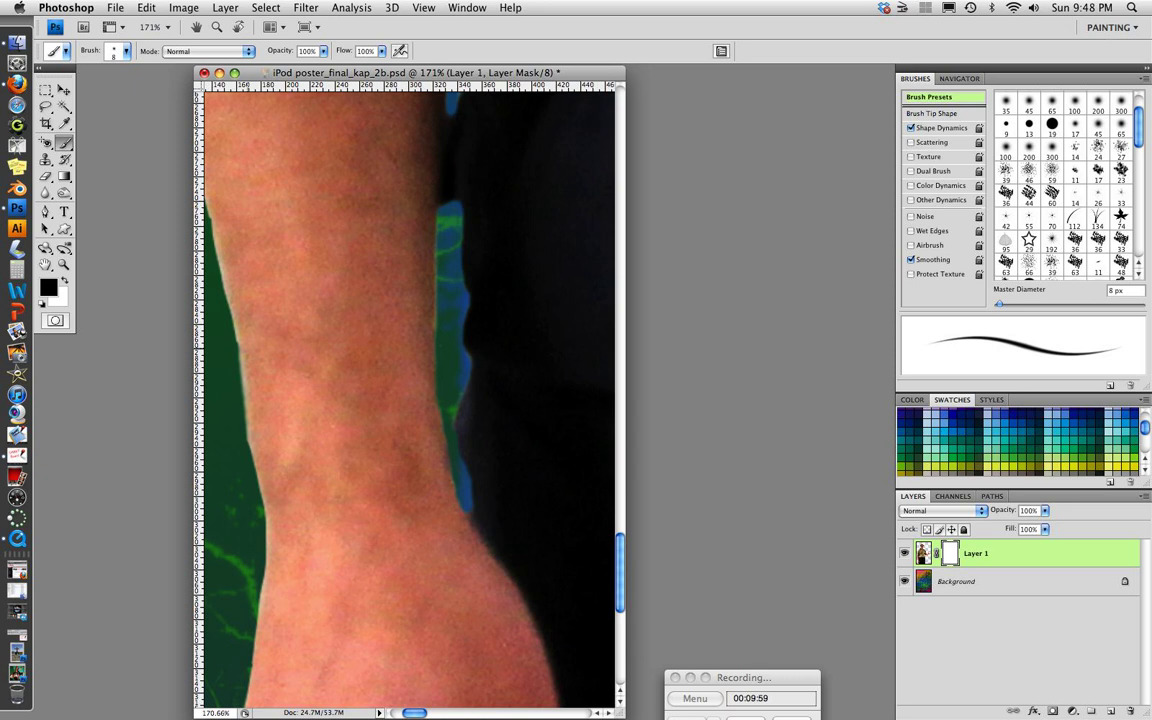
drag(406, 441, 452, 539)
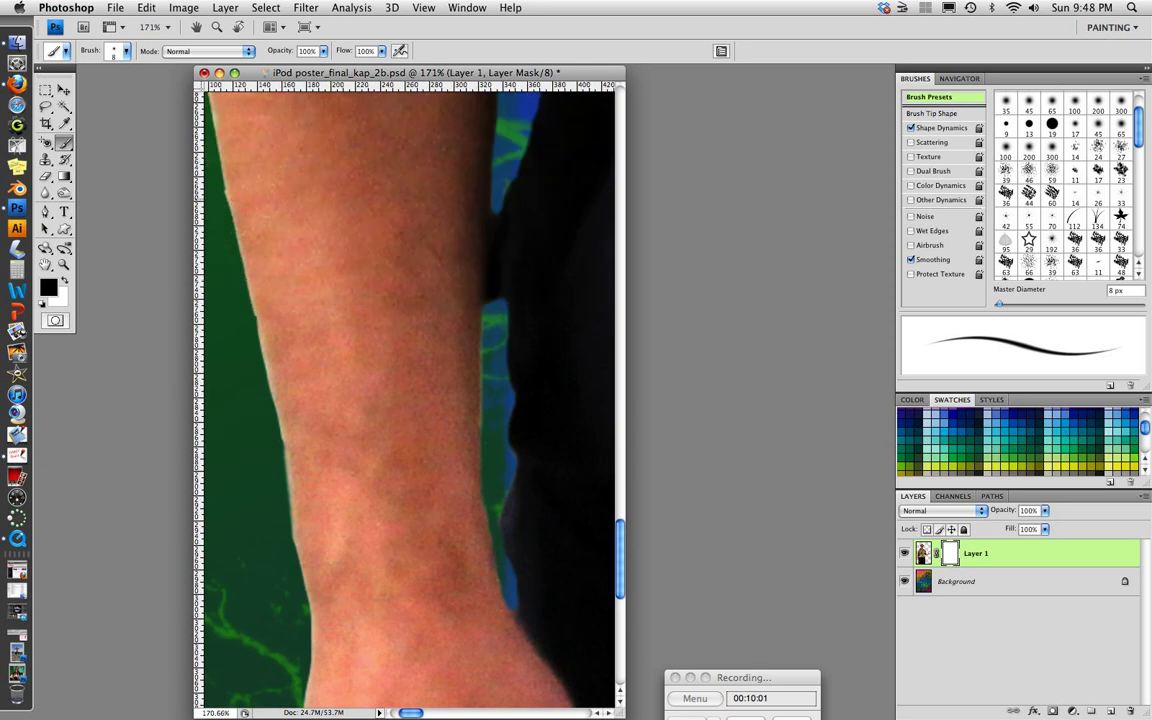
key(super+0)
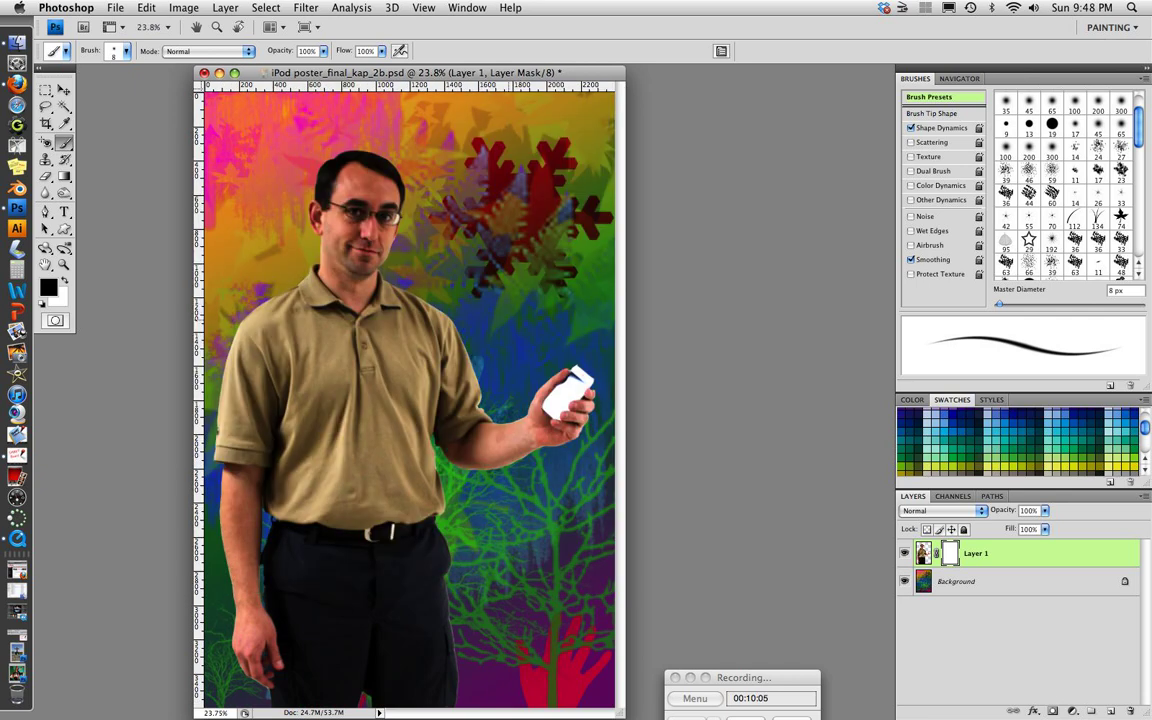
key(super+plus)
key(super+plus)
key(super+plus)
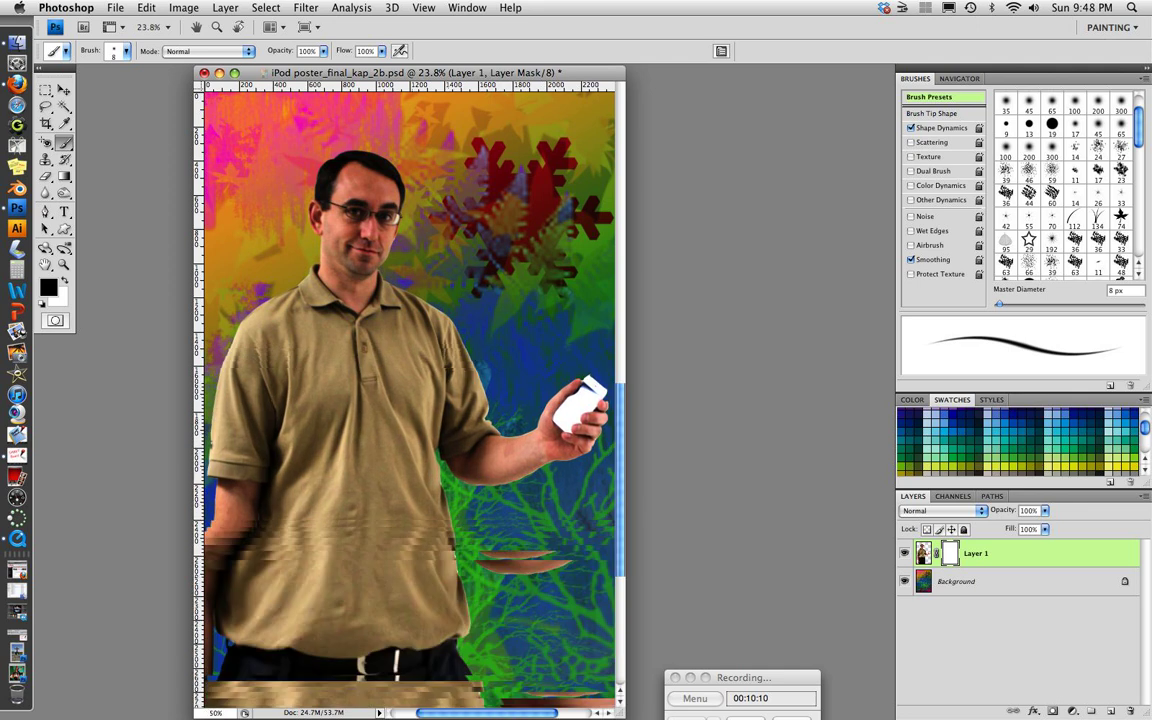
key(super+equal)
key(super+equal)
key(super+equal)
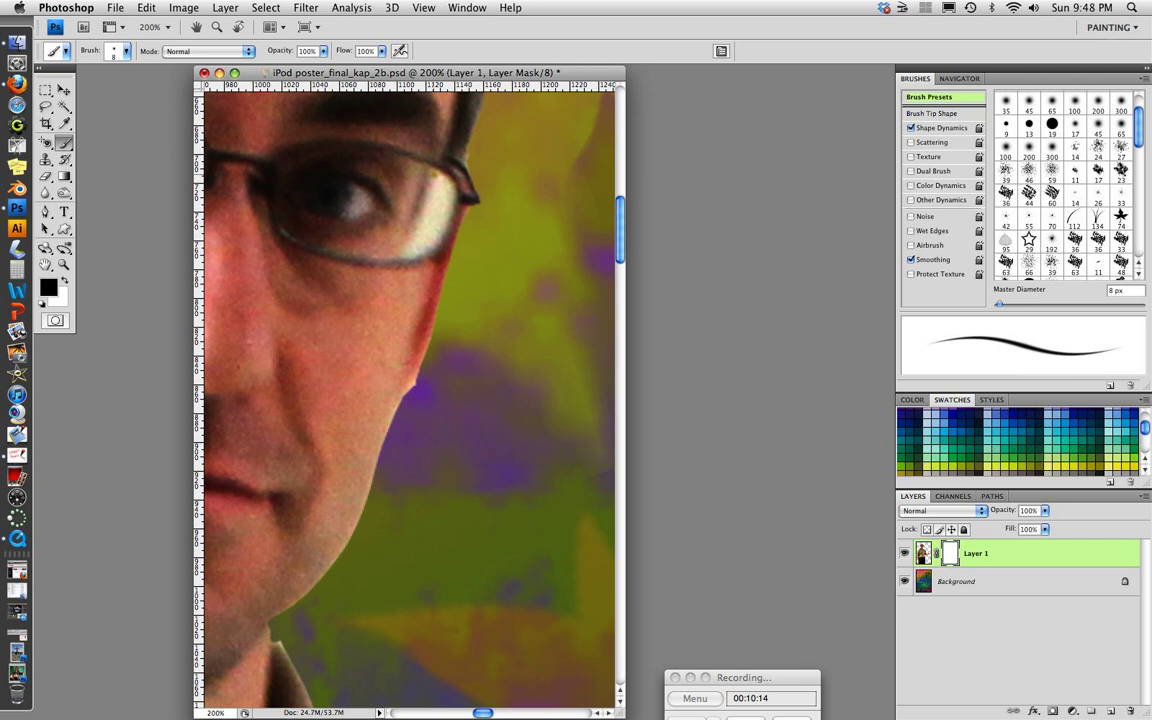
mouse_move(434, 178)
mouse_down()
mouse_move(418, 237)
mouse_move(457, 194)
mouse_move(411, 253)
mouse_move(434, 235)
mouse_up()
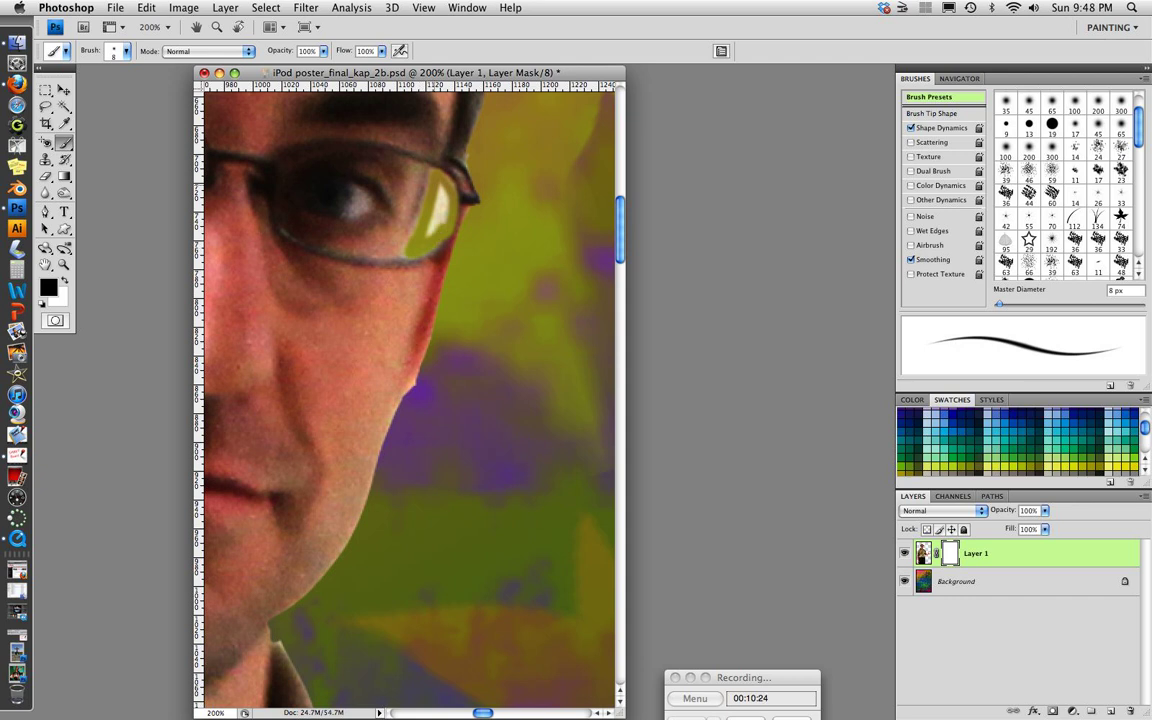
drag(440, 185, 428, 236)
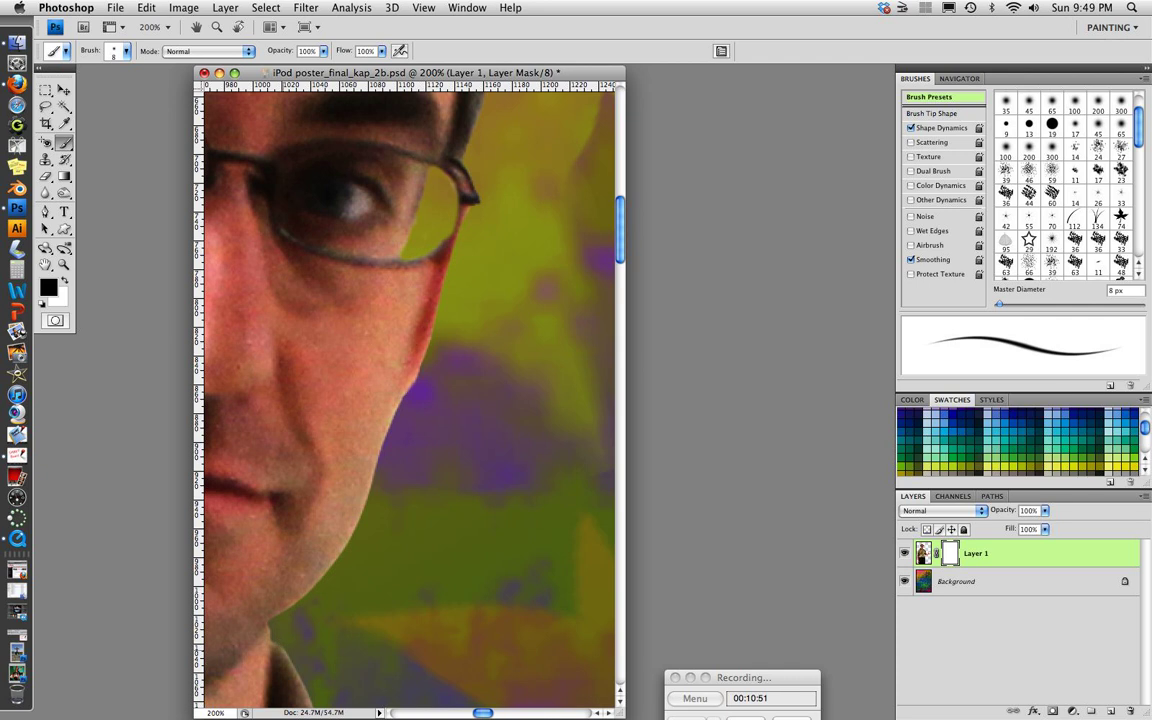
key(super+0)
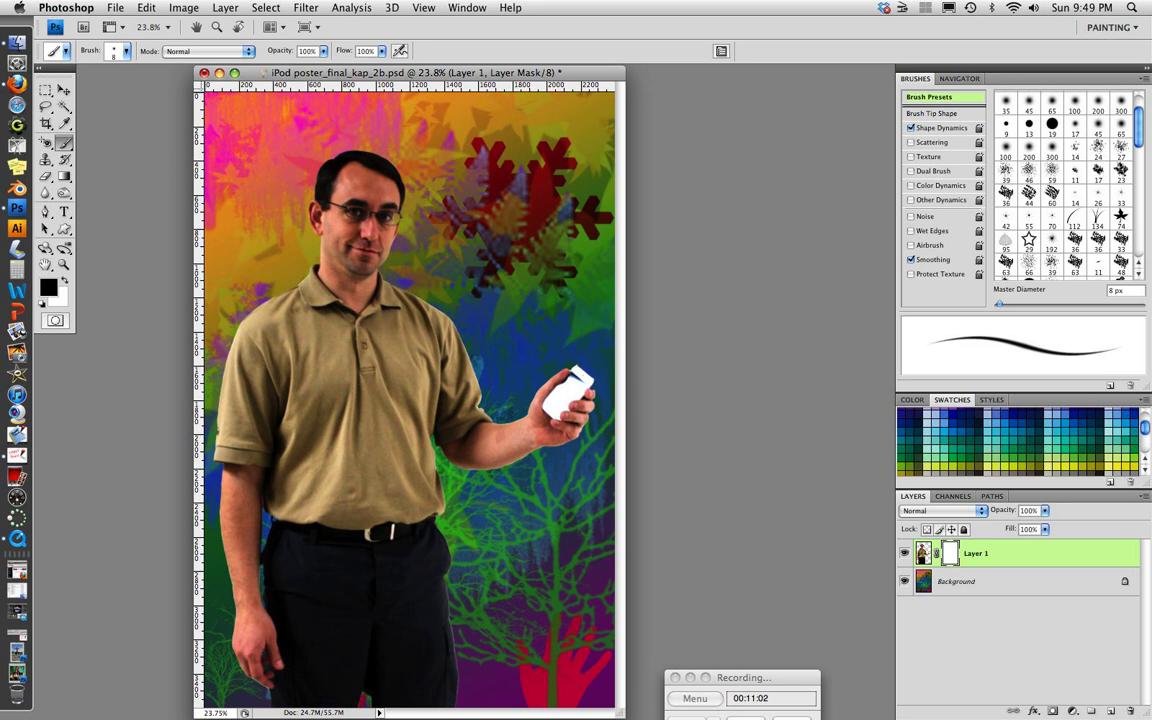
key(Tab)
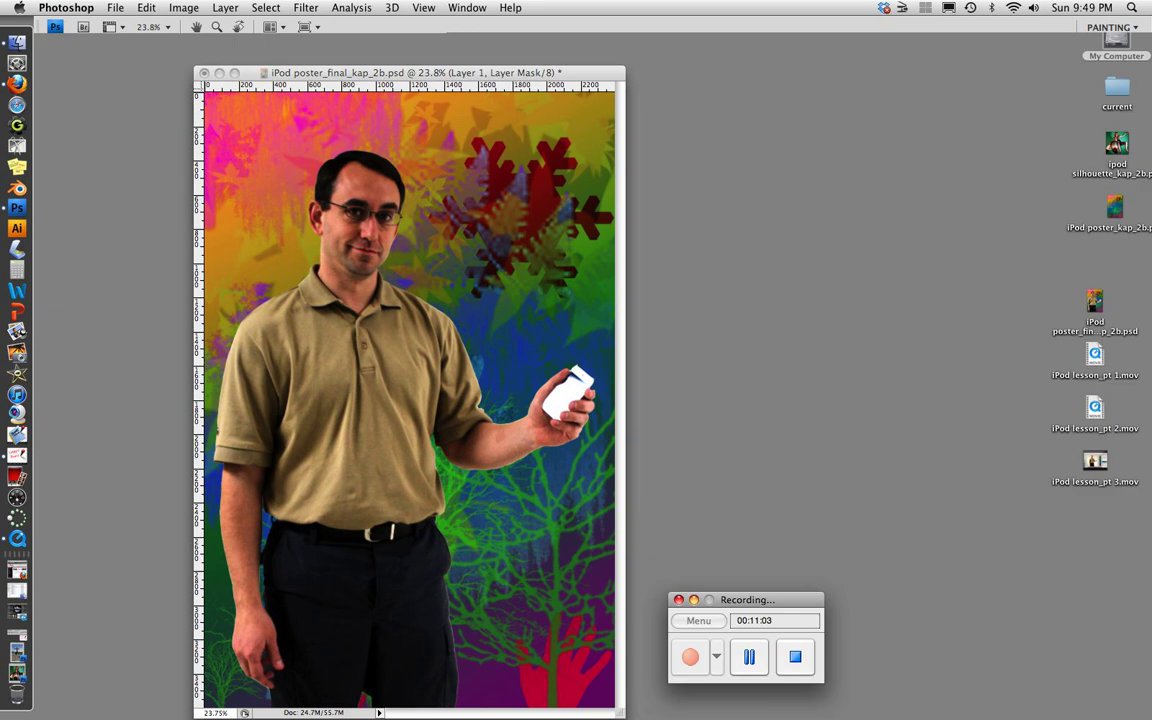